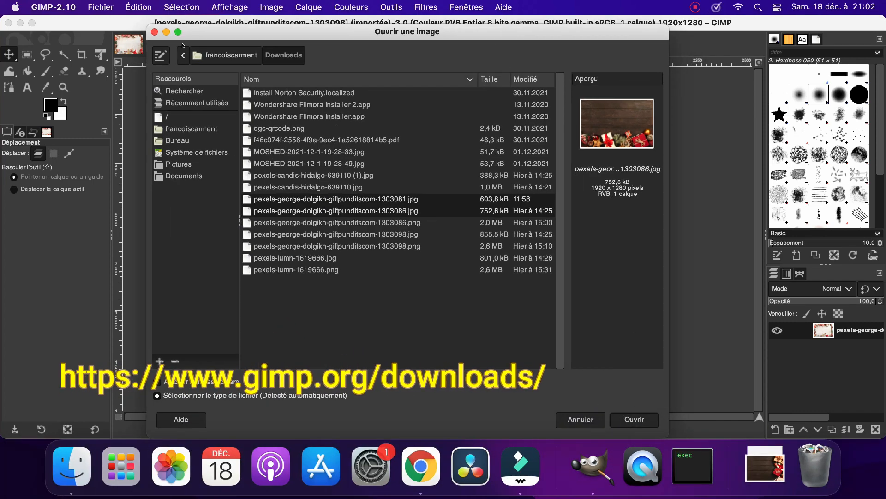
# Open the 1303081 and 1303086 JPG photos from Downloads and return to the 1303098 photo with the light wood background
pyautogui.click(633, 418)
pyautogui.click(260, 177)
pyautogui.click(259, 177)
pyautogui.click(158, 46)
pyautogui.click(129, 45)
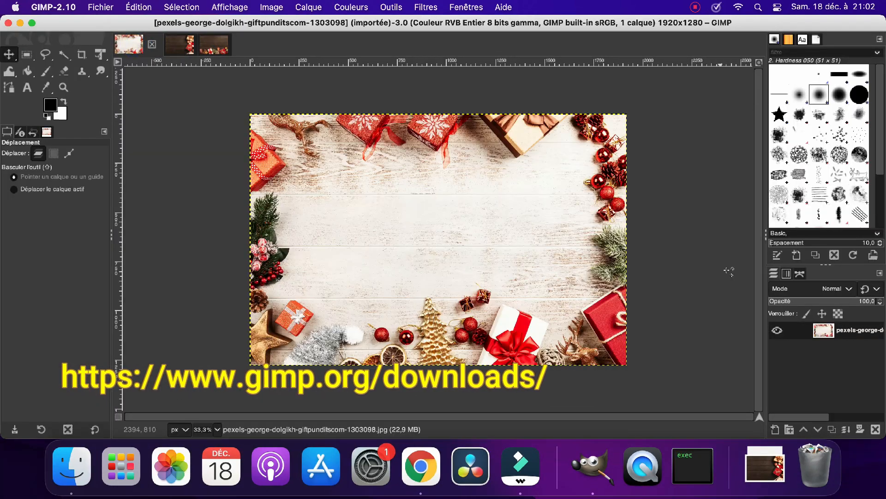
# Add an alpha channel to the light wood photo and cut two transparent squares side by side, about 675 and 726 px wide
pyautogui.rightClick(850, 331)
pyautogui.click(757, 318)
pyautogui.click(26, 54)
pyautogui.moveTo(291, 164); pyautogui.dragTo(370, 297)
pyautogui.moveTo(358, 222); pyautogui.dragTo(515, 216)
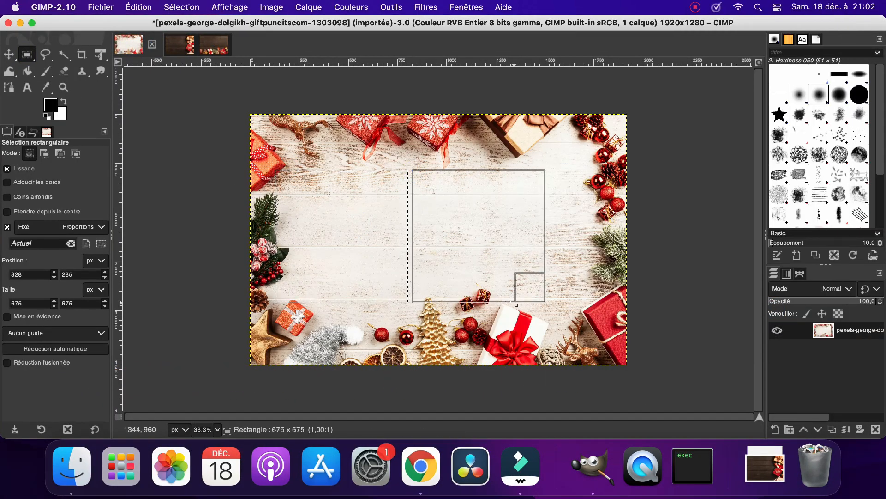
pyautogui.press('Delete')
pyautogui.moveTo(259, 164); pyautogui.dragTo(390, 305)
pyautogui.press('Delete')
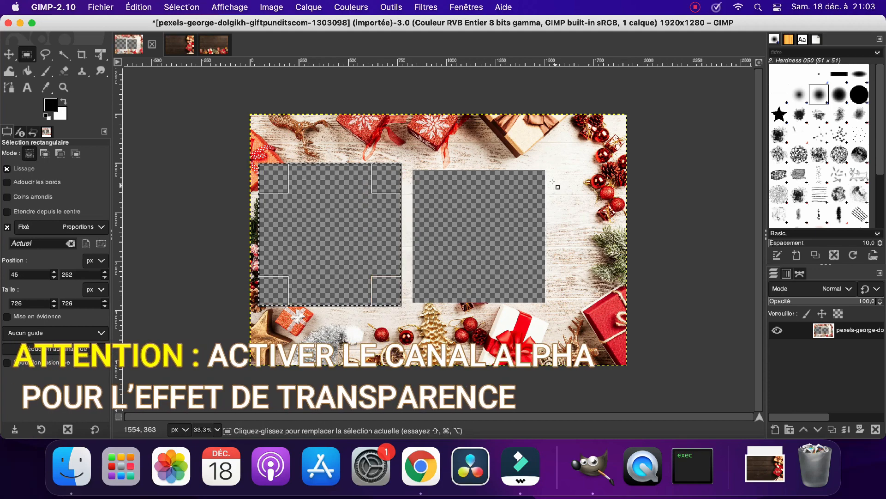
# In the 1303081 photo, turn off the fixed proportions and select a rectangle about 1488 × 795 px on the dark wood
pyautogui.click(180, 45)
pyautogui.moveTo(260, 140); pyautogui.dragTo(390, 271)
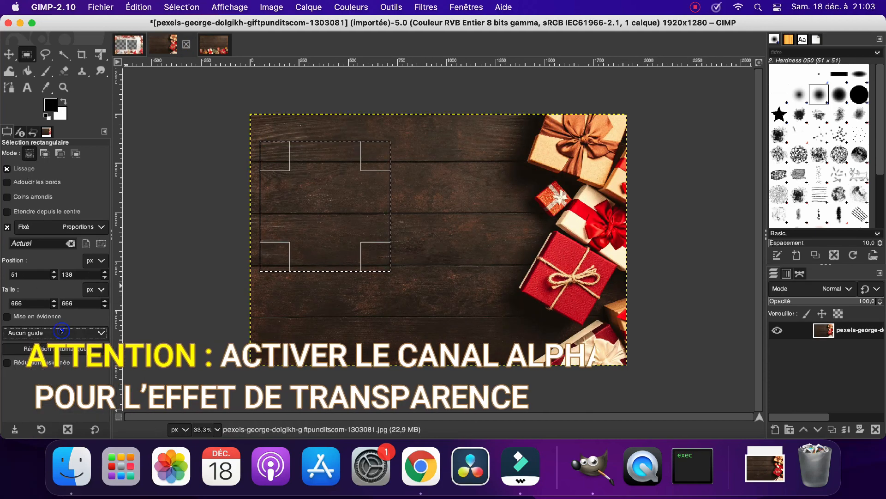
pyautogui.click(7, 226)
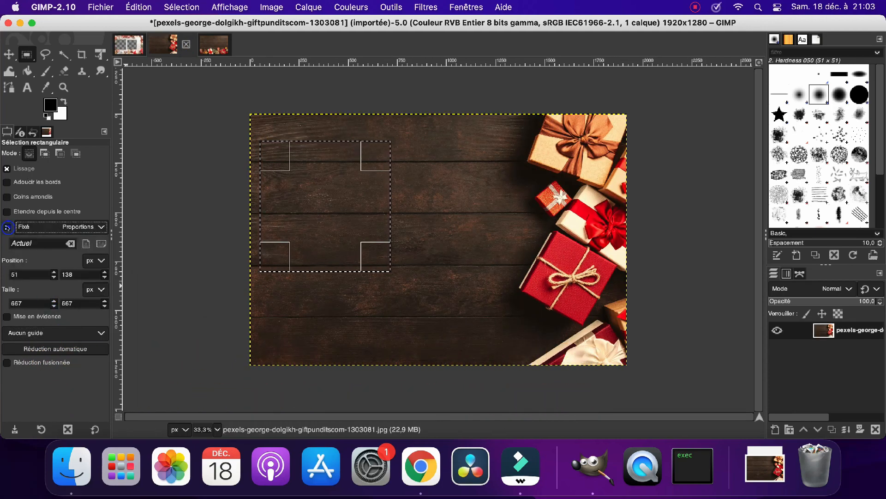
pyautogui.moveTo(282, 152)
pyautogui.mouseDown()
pyautogui.moveTo(574, 257)
pyautogui.moveTo(574, 307)
pyautogui.mouseUp()
# Add an alpha channel to the 1303081 photo's layer and cut the selected rectangle out to transparency
pyautogui.hotkey('ctrl', '.')
pyautogui.press('super+z')
pyautogui.rightClick(863, 332)
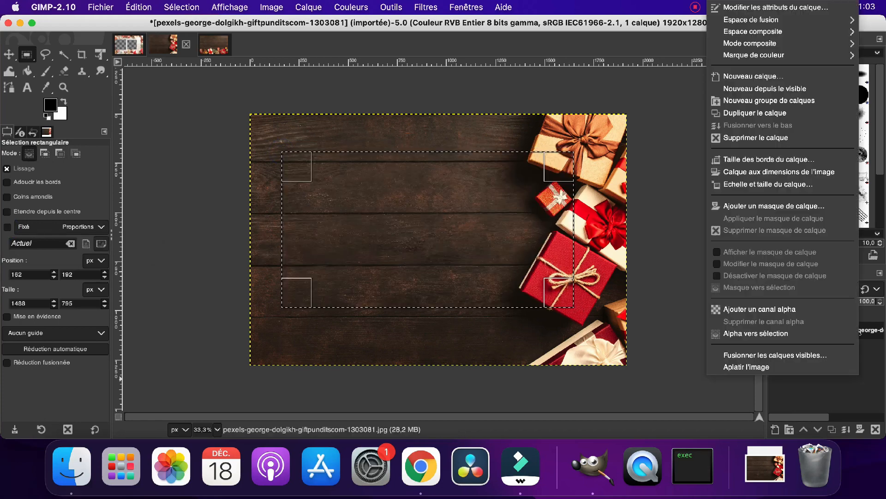
pyautogui.click(757, 309)
pyautogui.press('Delete')
# Add an alpha channel to the 1303086 photo and cut two transparent windows above the gifts, the first about 624 × 630 px
pyautogui.click(214, 45)
pyautogui.moveTo(262, 127); pyautogui.dragTo(384, 250)
pyautogui.press('Delete')
pyautogui.press('super+z')
pyautogui.rightClick(858, 331)
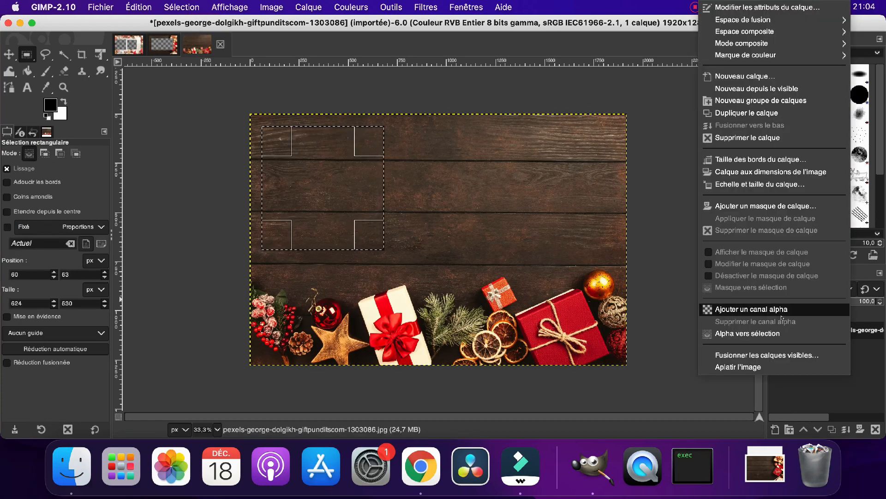
pyautogui.click(780, 310)
pyautogui.press('Delete')
pyautogui.moveTo(421, 141); pyautogui.dragTo(566, 278)
pyautogui.press('Delete')
# Export the 1303086 image to Downloads as an Image PNG file, replacing the existing PNG of the same name
pyautogui.click(100, 7)
pyautogui.click(151, 184)
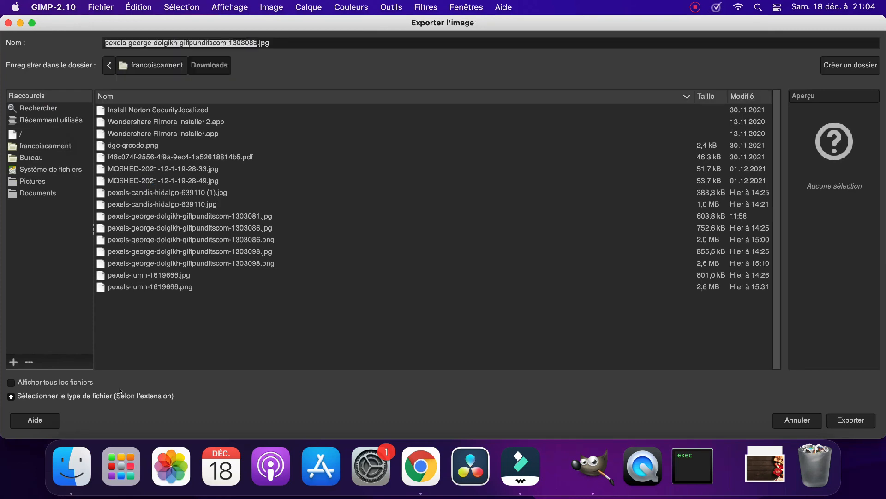
pyautogui.click(11, 396)
pyautogui.moveTo(876, 296); pyautogui.dragTo(875, 386)
pyautogui.scroll(5, 46, 351)
pyautogui.click(28, 337)
pyautogui.press('Return')
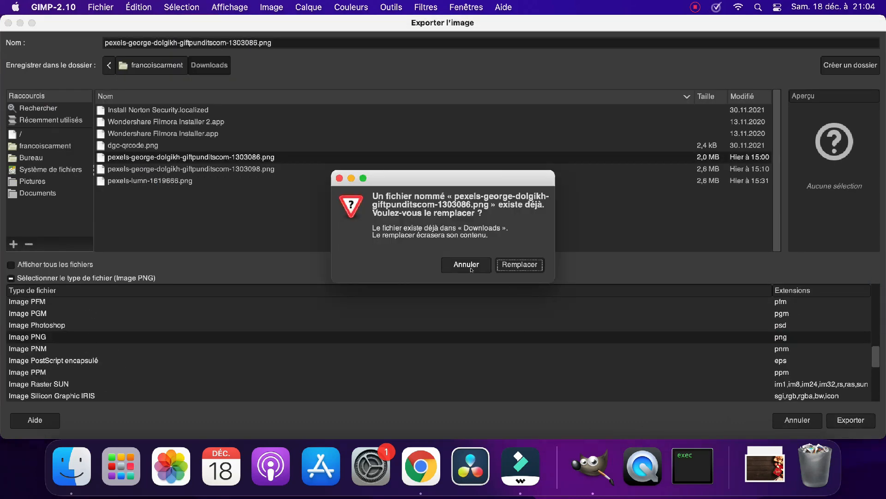
pyautogui.click(520, 265)
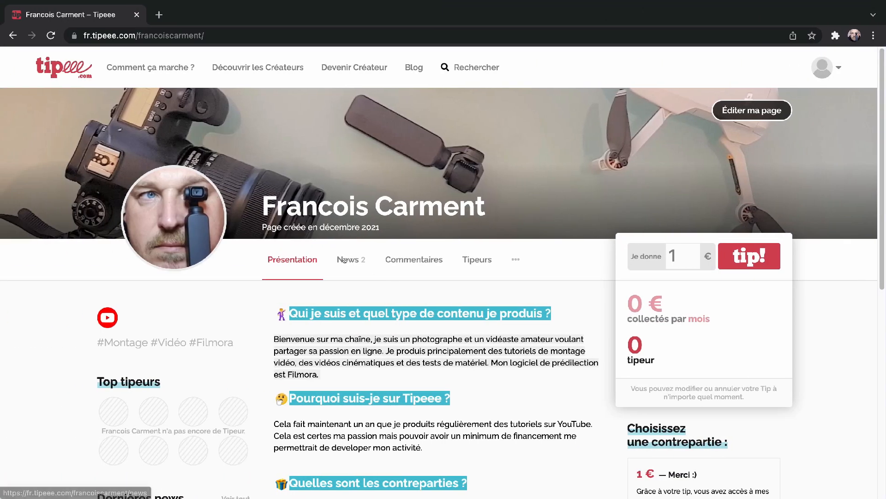
# In the browser, open the Tipeee page's News post "BONUS Vidéo De Noel (19/12/2021) - Tuto Gimp pas à pas" and look through it
pyautogui.click(344, 260)
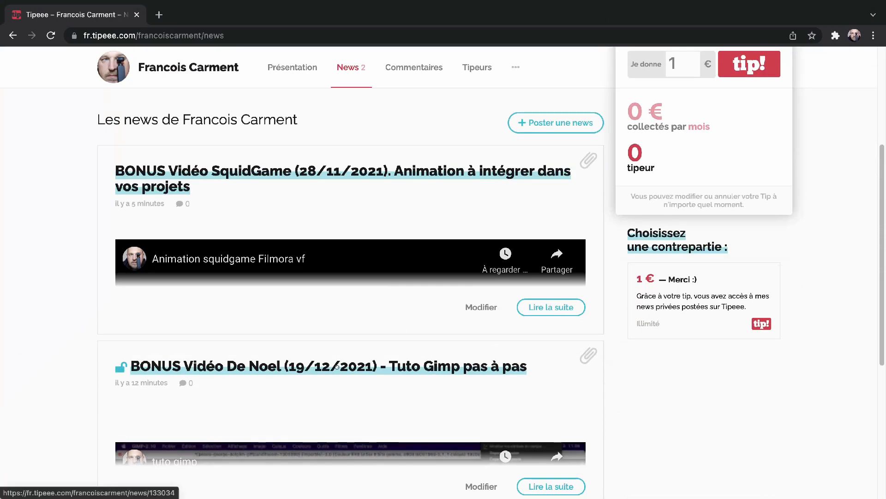
pyautogui.click(337, 366)
pyautogui.scroll(-5, 361, 347)
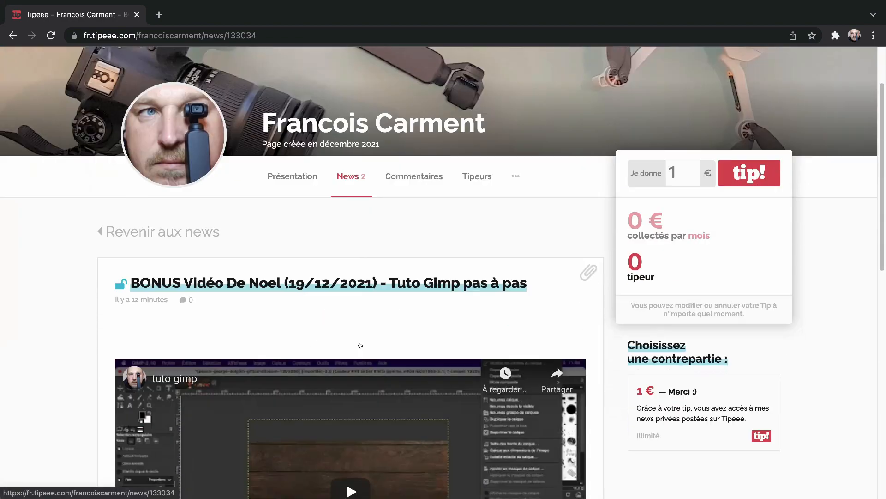
pyautogui.scroll(4, 363, 345)
pyautogui.click(383, 296)
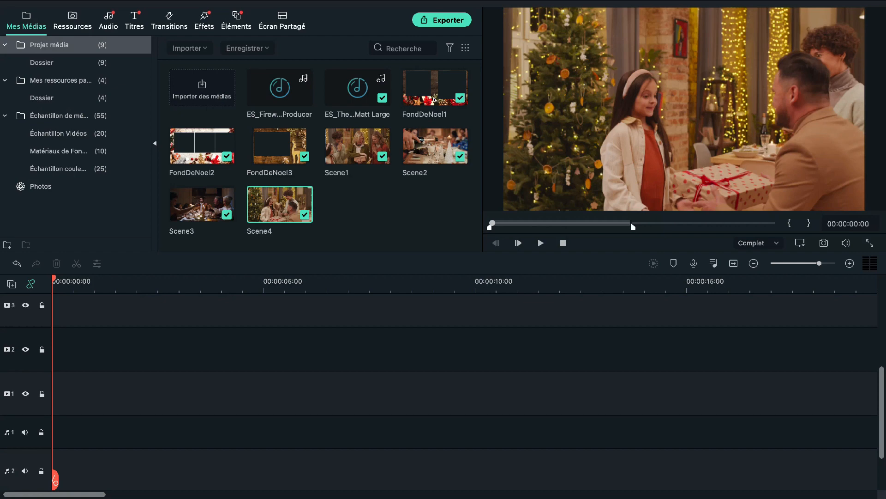
# In Filmora, place FondDeNoel1, FondDeNoel2 and FondDeNoel3 one after another on video track 2 from the start of the timeline
pyautogui.moveTo(432, 98); pyautogui.dragTo(54, 350)
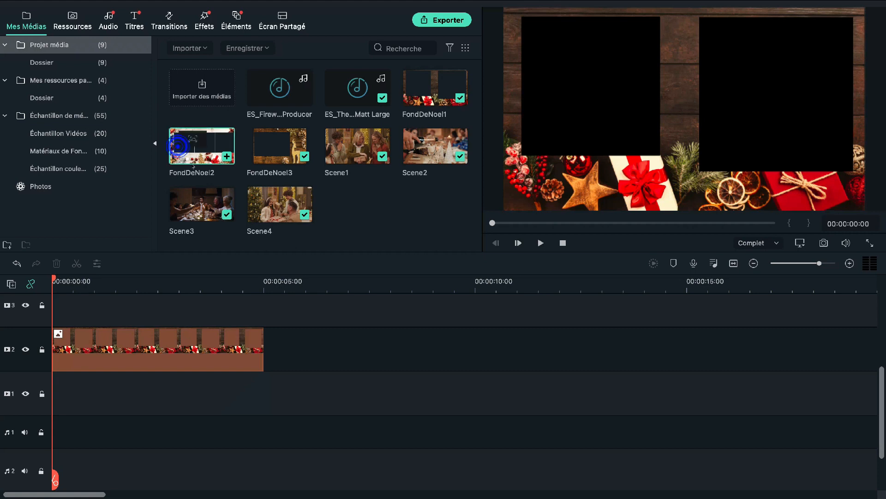
pyautogui.moveTo(177, 146); pyautogui.dragTo(277, 344)
pyautogui.moveTo(319, 189); pyautogui.dragTo(479, 324)
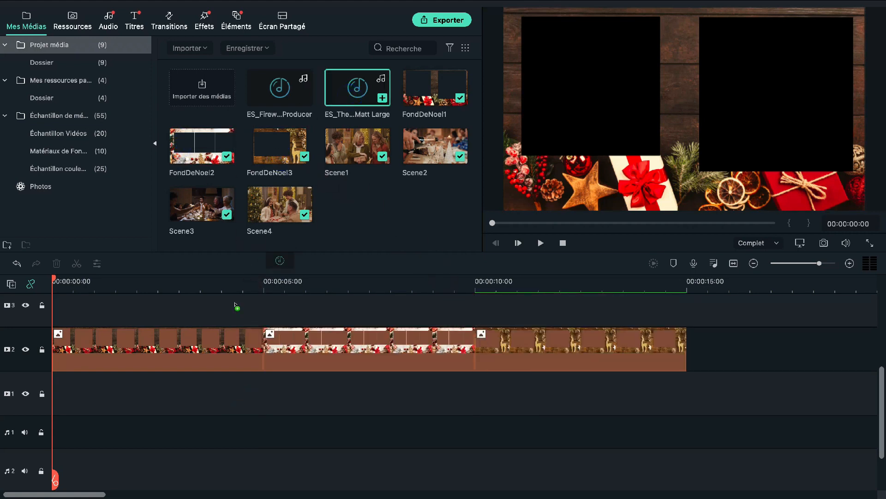
# Add The First Noel (Lofi Version) to audio track 1 and move the three background images up to video track 3
pyautogui.moveTo(235, 306); pyautogui.dragTo(128, 406)
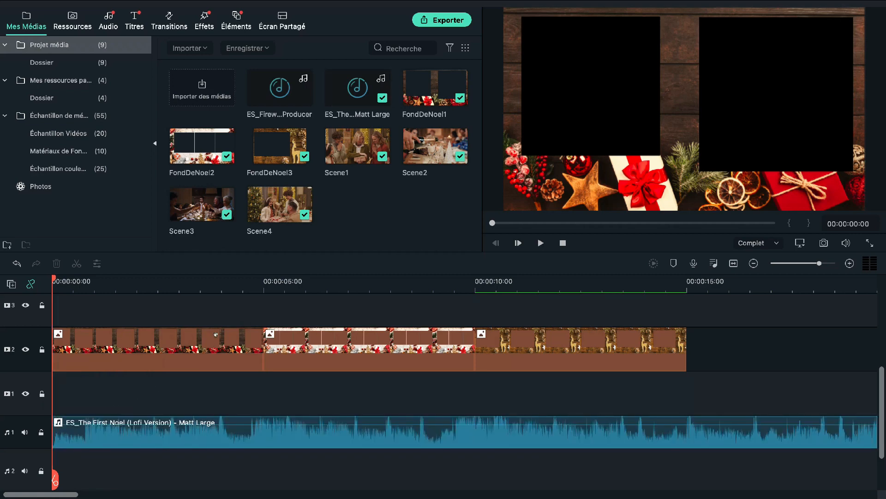
pyautogui.moveTo(703, 353); pyautogui.dragTo(166, 337)
pyautogui.moveTo(161, 345); pyautogui.dragTo(160, 317)
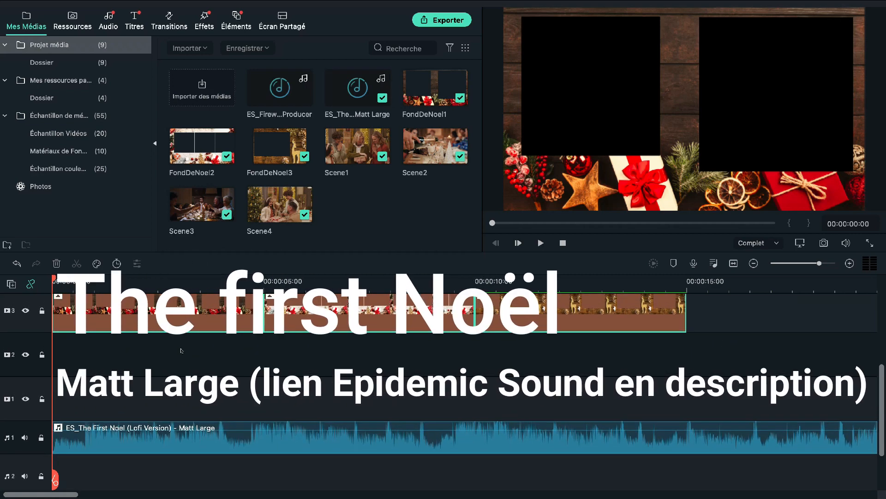
# Place Scene1 and Scene2 at the start of video tracks 2 and 1, and Scene3 followed by Scene4 beneath the other backgrounds
pyautogui.moveTo(349, 145); pyautogui.dragTo(239, 305)
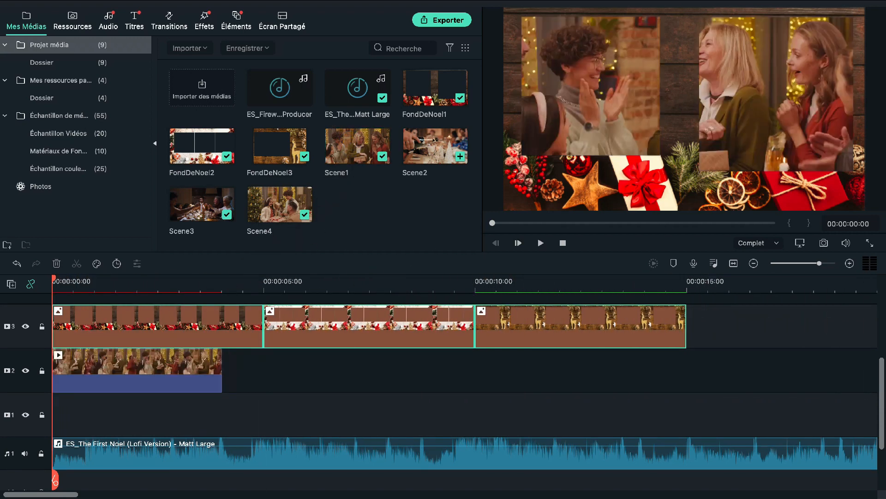
pyautogui.moveTo(438, 148); pyautogui.dragTo(248, 393)
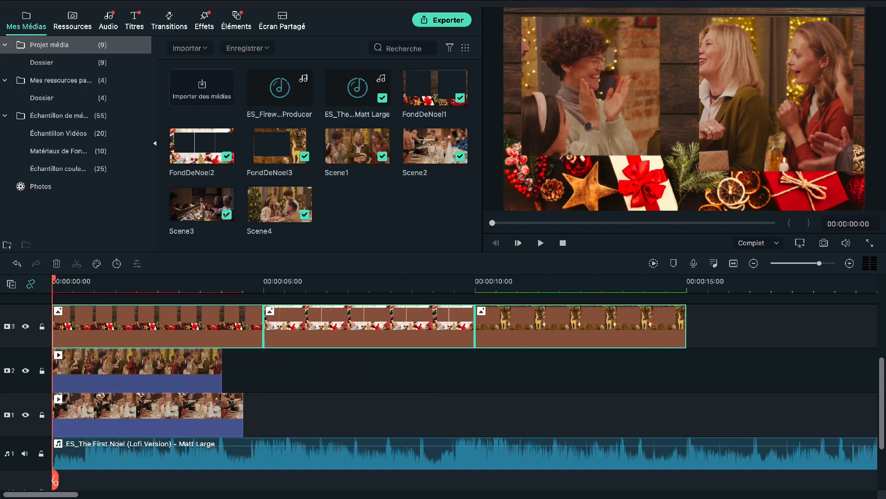
pyautogui.moveTo(224, 213); pyautogui.dragTo(268, 370)
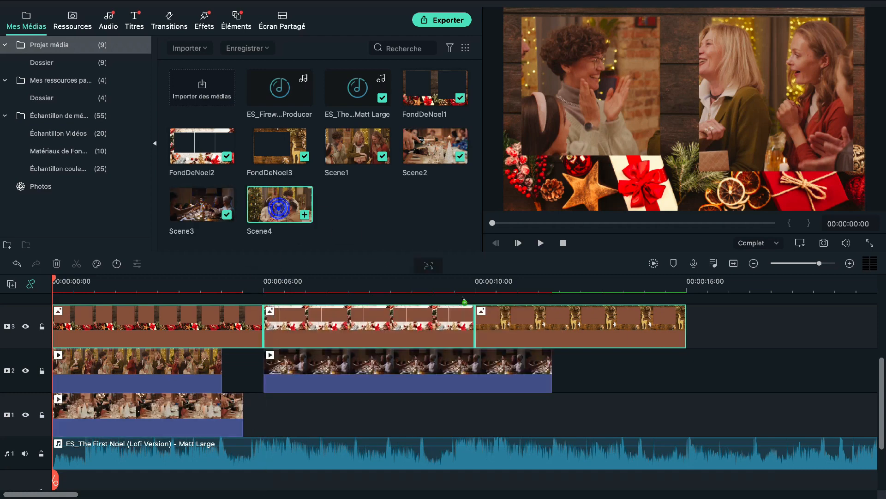
pyautogui.moveTo(464, 300); pyautogui.dragTo(557, 366)
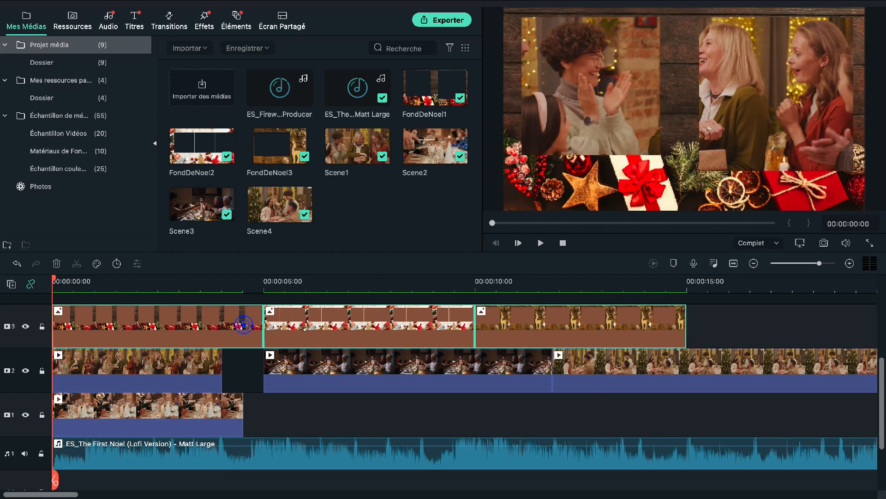
# Move the last two backgrounds out of the way and match the ends of FondDeNoel1, Scene1 and Scene2 to 00:00:04:20
pyautogui.click(749, 334)
pyautogui.moveTo(750, 333); pyautogui.dragTo(436, 323)
pyautogui.moveTo(260, 280); pyautogui.dragTo(248, 280)
pyautogui.moveTo(263, 322); pyautogui.dragTo(249, 322)
pyautogui.moveTo(221, 370); pyautogui.dragTo(250, 370)
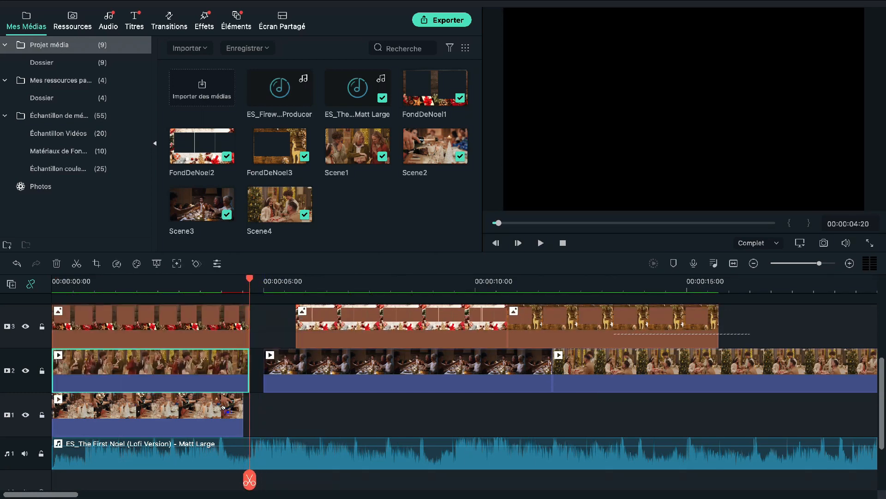
pyautogui.moveTo(242, 409); pyautogui.dragTo(250, 409)
# Move FondDeNoel2 and Scene3 against the first clips and trim both to end at 00:00:09:13
pyautogui.moveTo(366, 318); pyautogui.dragTo(320, 318)
pyautogui.moveTo(351, 369); pyautogui.dragTo(337, 370)
pyautogui.click(457, 279)
pyautogui.moveTo(457, 279); pyautogui.dragTo(451, 280)
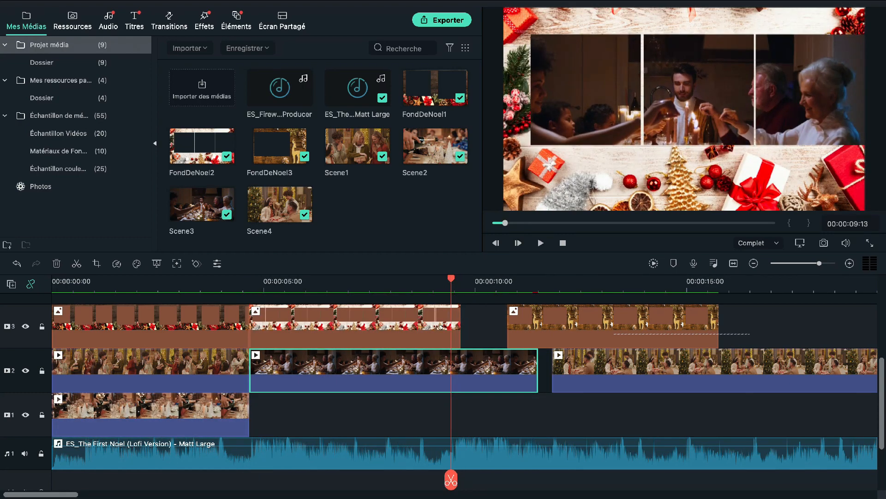
pyautogui.moveTo(460, 323); pyautogui.dragTo(451, 322)
pyautogui.click(464, 376)
pyautogui.moveTo(538, 369); pyautogui.dragTo(451, 370)
# Move FondDeNoel3 and Scene4 to 00:00:09:13 and extend both to end together at about 19 seconds
pyautogui.moveTo(577, 323); pyautogui.dragTo(521, 324)
pyautogui.moveTo(662, 322); pyautogui.dragTo(834, 323)
pyautogui.moveTo(740, 376); pyautogui.dragTo(639, 376)
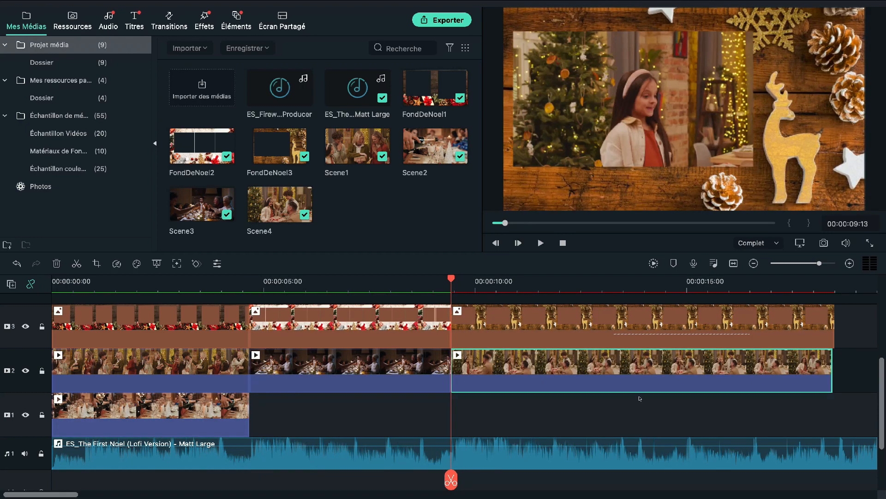
pyautogui.click(821, 281)
pyautogui.moveTo(834, 322); pyautogui.dragTo(860, 322)
pyautogui.rightClick(675, 326)
pyautogui.moveTo(832, 370); pyautogui.dragTo(860, 371)
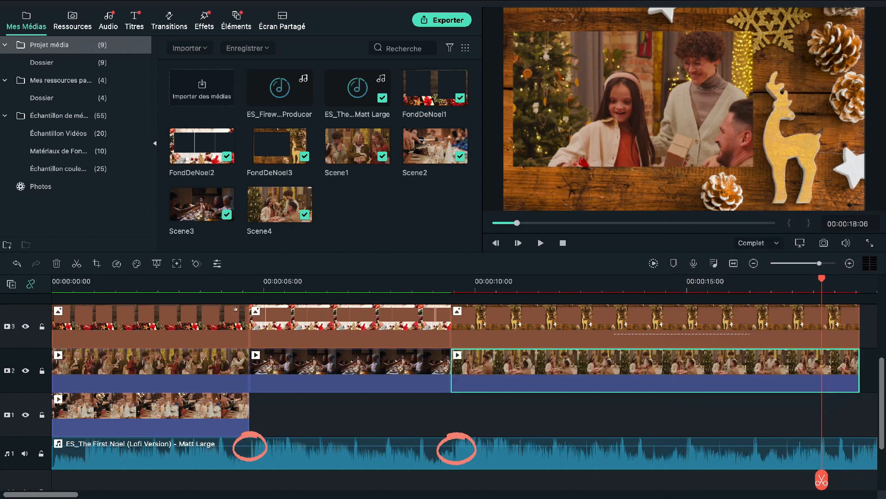
# Preview the first background change and add the same transition at both cuts on video tracks 3 and 2
pyautogui.click(199, 280)
pyautogui.press('space')
pyautogui.click(169, 20)
pyautogui.moveTo(180, 87); pyautogui.dragTo(249, 327)
pyautogui.moveTo(180, 88); pyautogui.dragTo(249, 369)
pyautogui.moveTo(180, 88); pyautogui.dragTo(451, 326)
pyautogui.moveTo(179, 87); pyautogui.dragTo(451, 371)
pyautogui.click(41, 86)
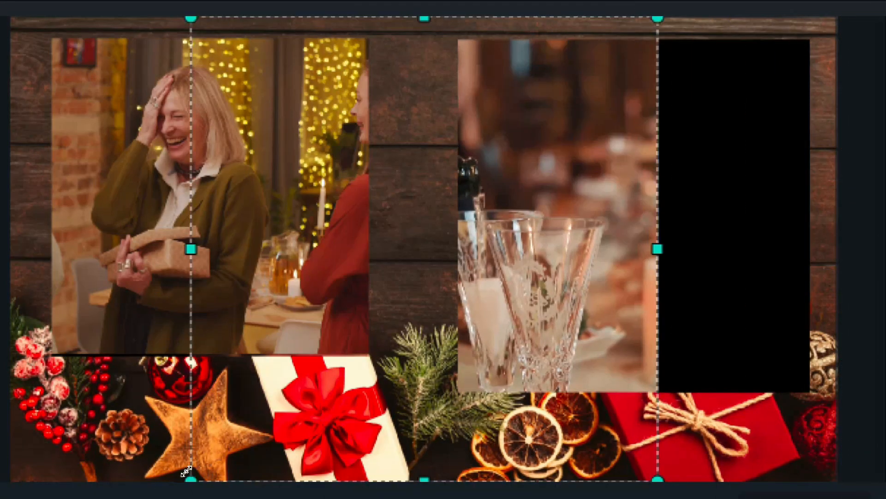
# Resize and reposition the square-cropped table scene so that it fills the second window of the dark wood background
pyautogui.moveTo(186, 471); pyautogui.dragTo(346, 326)
pyautogui.moveTo(419, 259); pyautogui.dragTo(526, 291)
pyautogui.moveTo(773, 353); pyautogui.dragTo(806, 386)
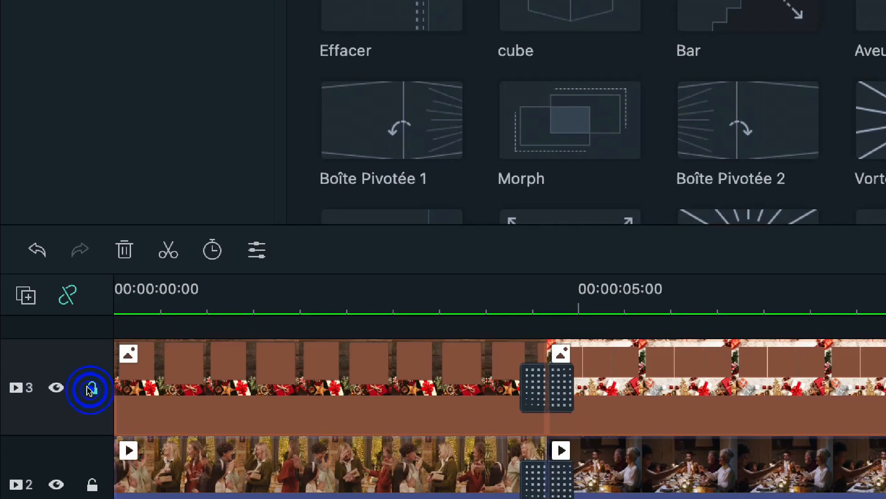
# Lock video track 3 and open the settings of the Scene1 clip with the playhead at 00:00:01:06
pyautogui.click(41, 326)
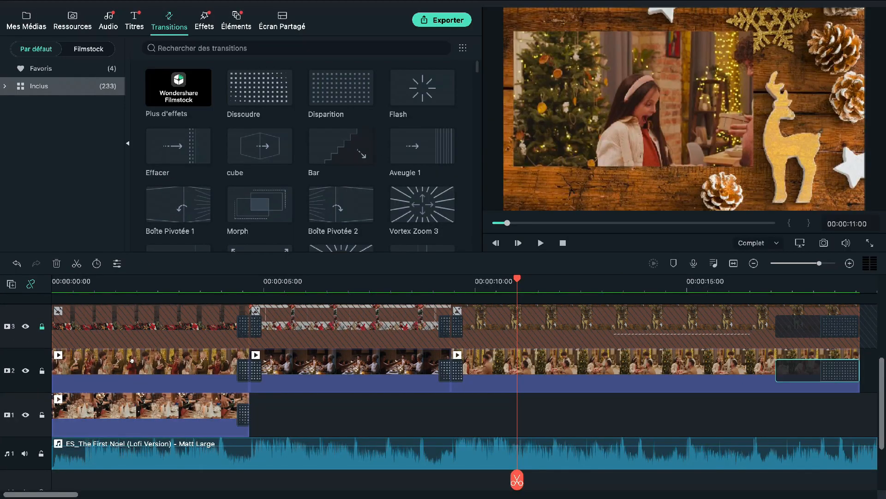
pyautogui.click(101, 284)
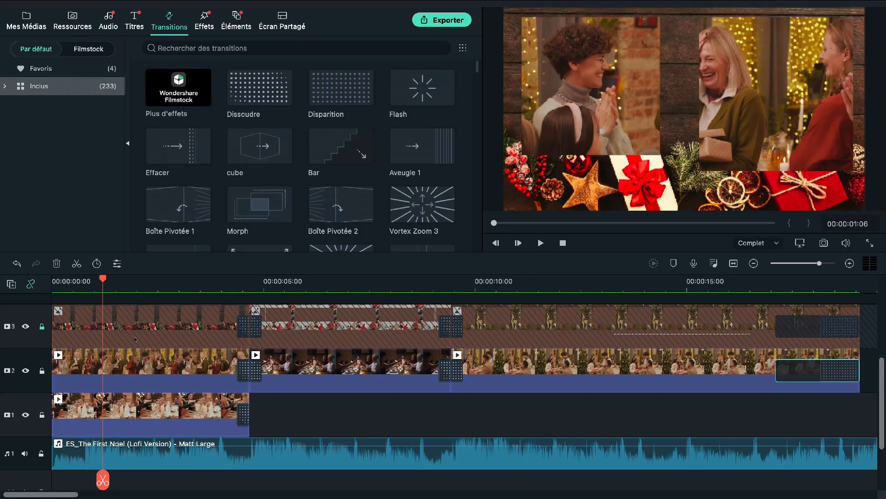
pyautogui.doubleClick(127, 349)
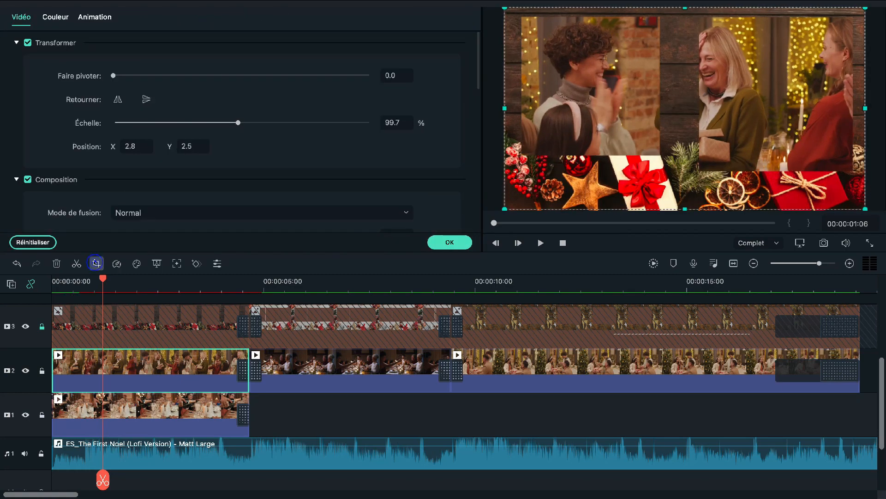
# Crop Scene1 to a 1:1 ratio framed around the blonde woman holding the gift
pyautogui.click(96, 263)
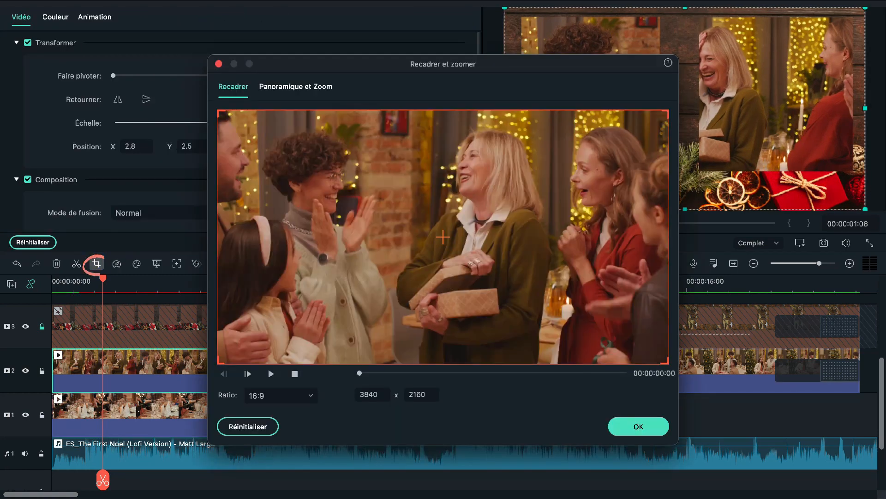
pyautogui.click(306, 393)
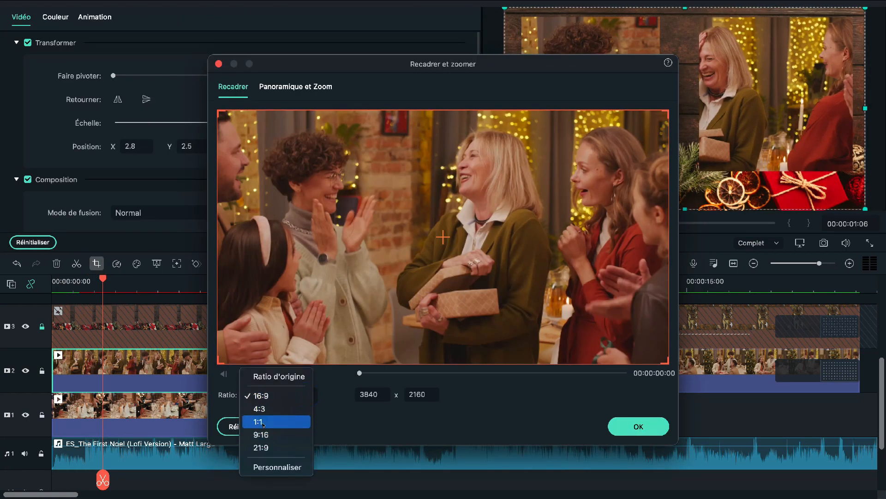
pyautogui.click(307, 421)
pyautogui.moveTo(396, 188); pyautogui.dragTo(542, 325)
pyautogui.click(637, 425)
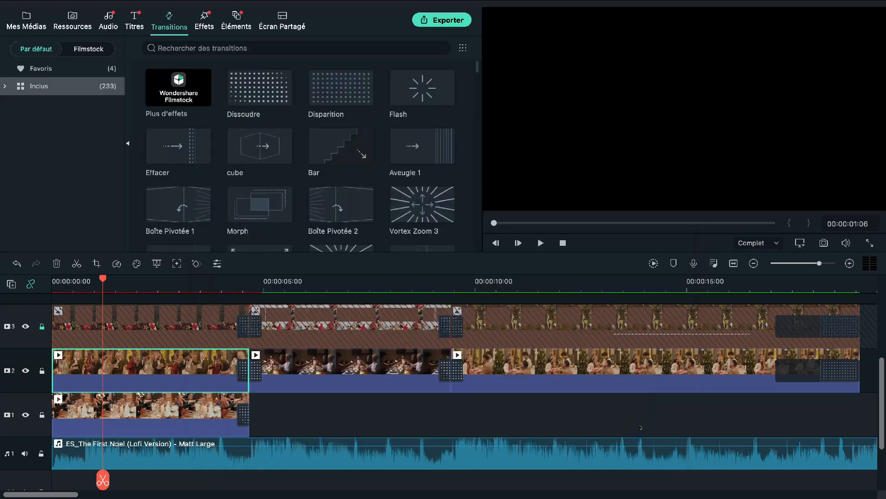
# Fit Scene1 into the background's first window with a scale of 68.4% and position X -495.1, Y 125.5, and select Scene2
pyautogui.doubleClick(172, 370)
pyautogui.moveTo(579, 204); pyautogui.dragTo(556, 138)
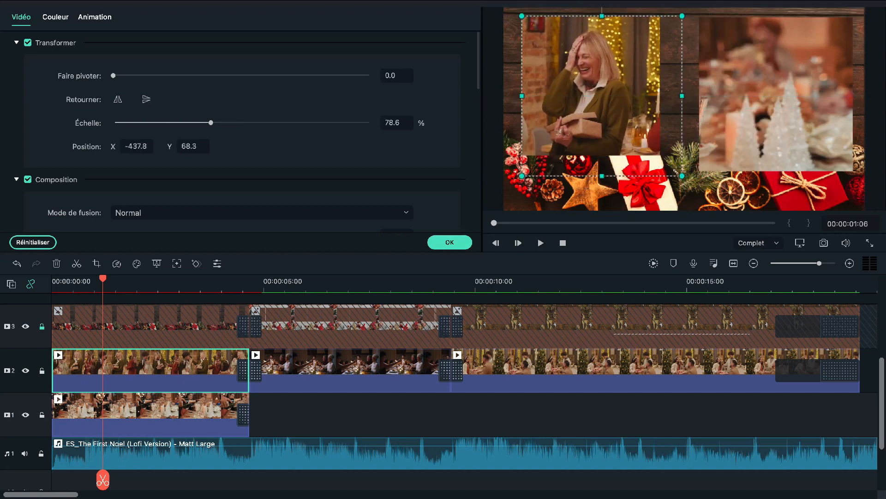
pyautogui.moveTo(682, 176); pyautogui.dragTo(645, 150)
pyautogui.click(172, 410)
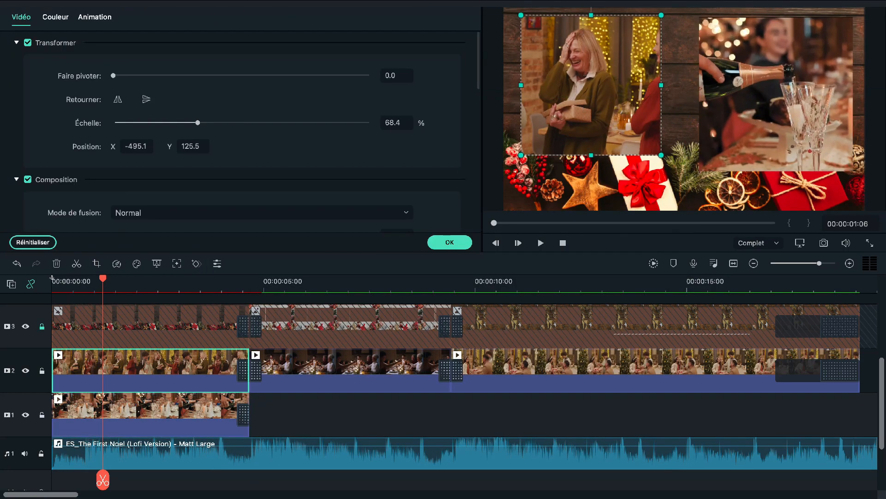
# Play back the opening scene, and unlock video track 3 to open the dark wood background's settings
pyautogui.click(55, 281)
pyautogui.press('space')
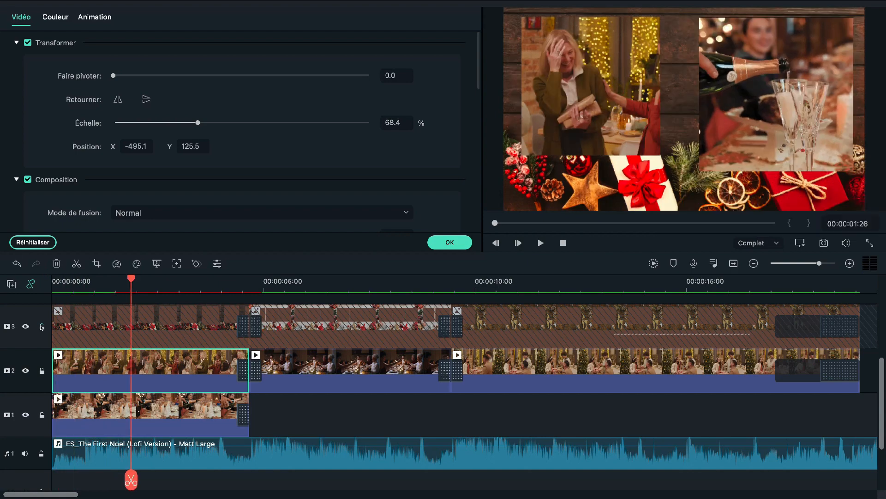
pyautogui.click(42, 326)
pyautogui.click(114, 314)
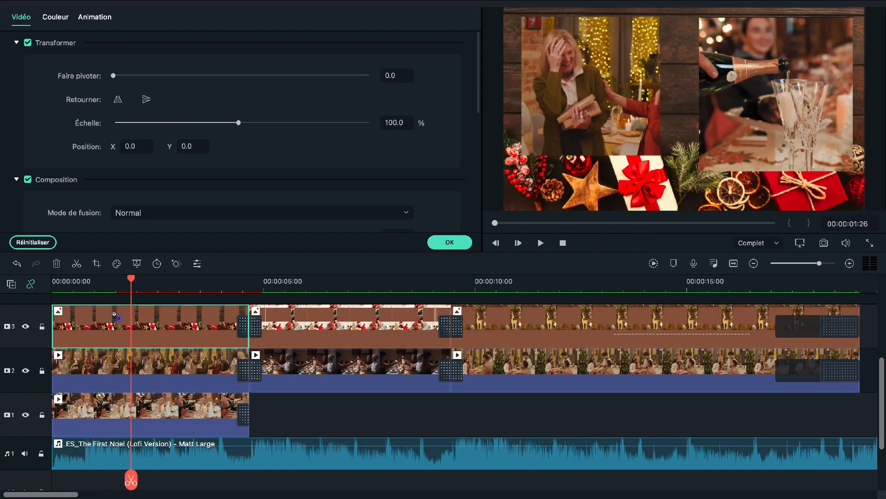
# Give the dark wood background a drop shadow with distance 3, blur 4 and opacity 65, and apply the settings
pyautogui.scroll(-1, 8, 118)
pyautogui.scroll(-4, 9, 118)
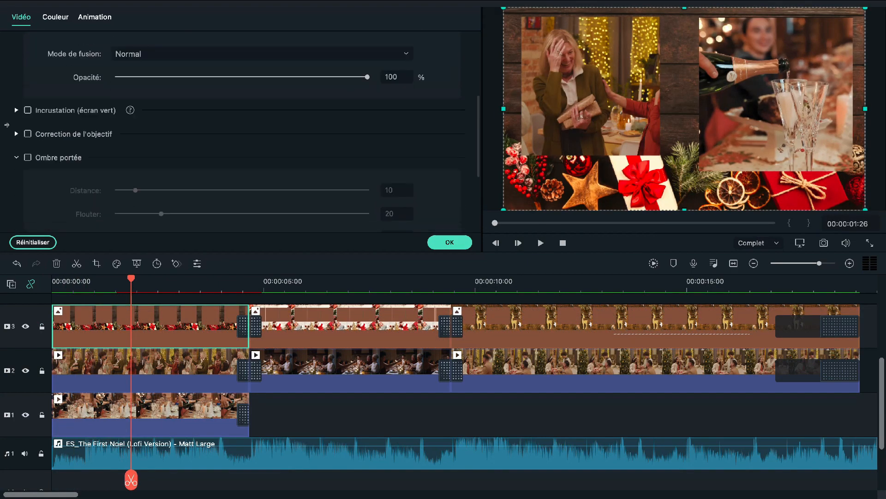
pyautogui.click(28, 157)
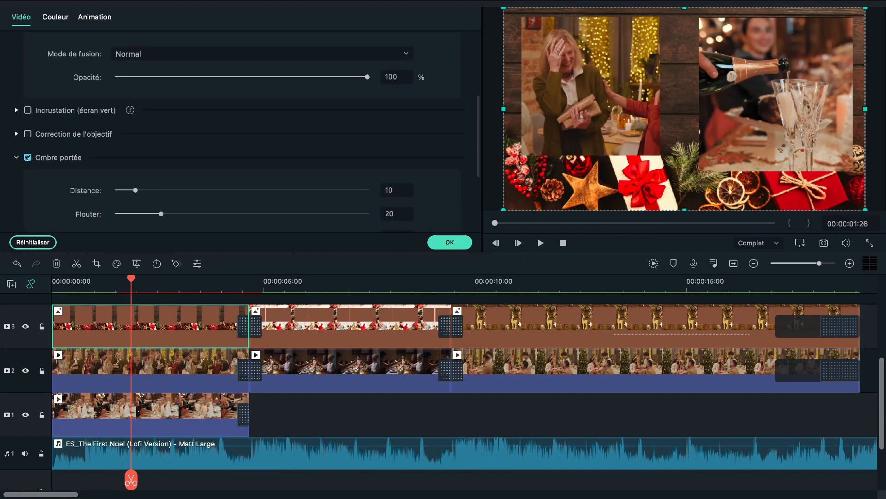
pyautogui.click(403, 186)
pyautogui.write('3')
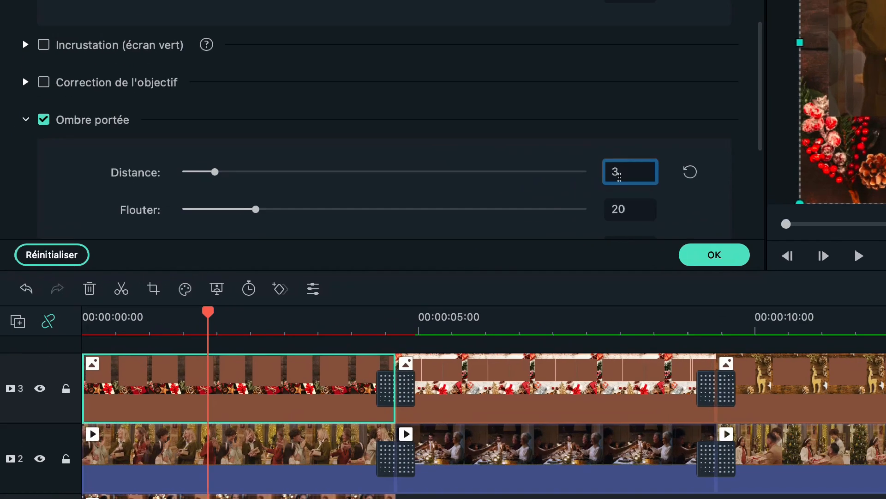
pyautogui.click(400, 211)
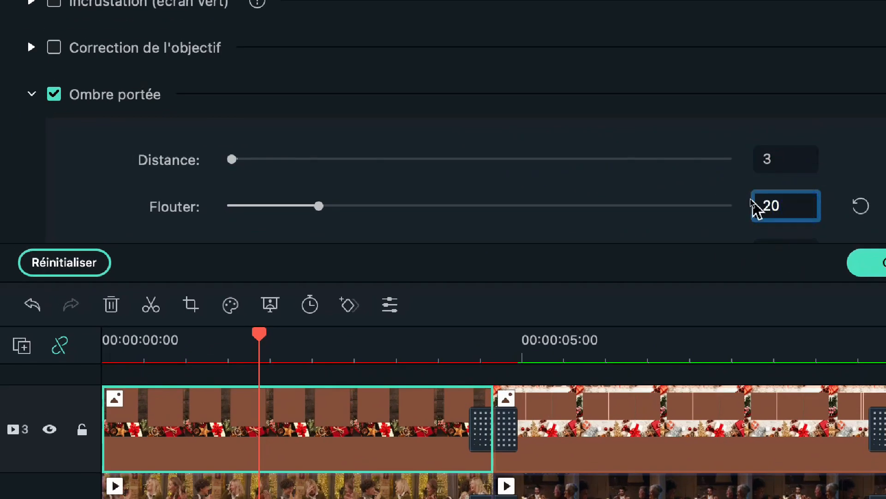
pyautogui.scroll(-2, 828, 194)
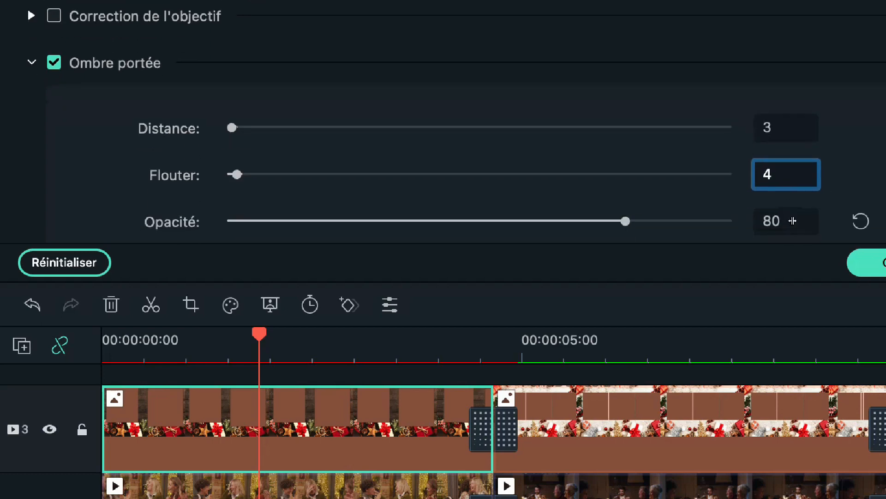
pyautogui.click(785, 217)
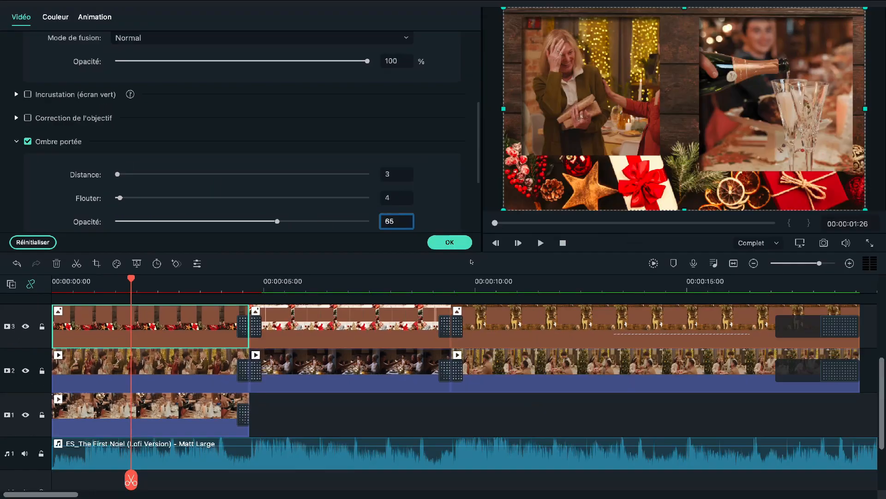
pyautogui.click(449, 242)
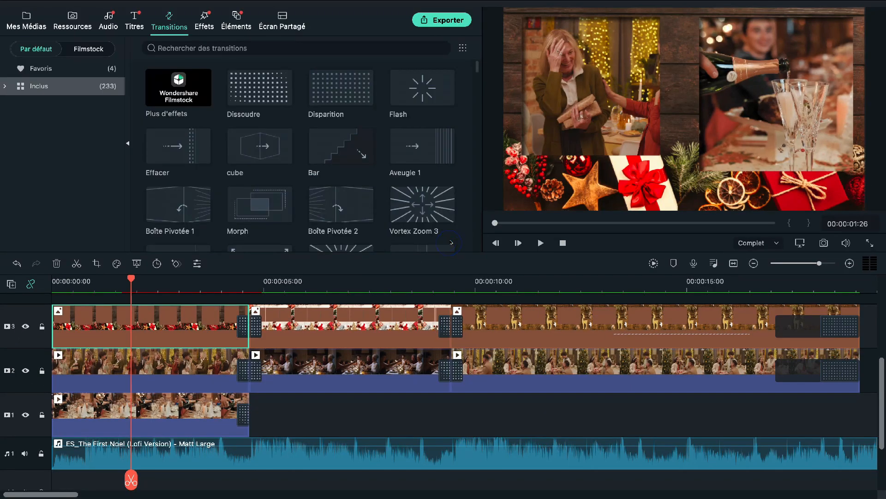
# Give the second background, with the three windows, a drop shadow with distance 3, blur 4 and opacity 65
pyautogui.doubleClick(351, 326)
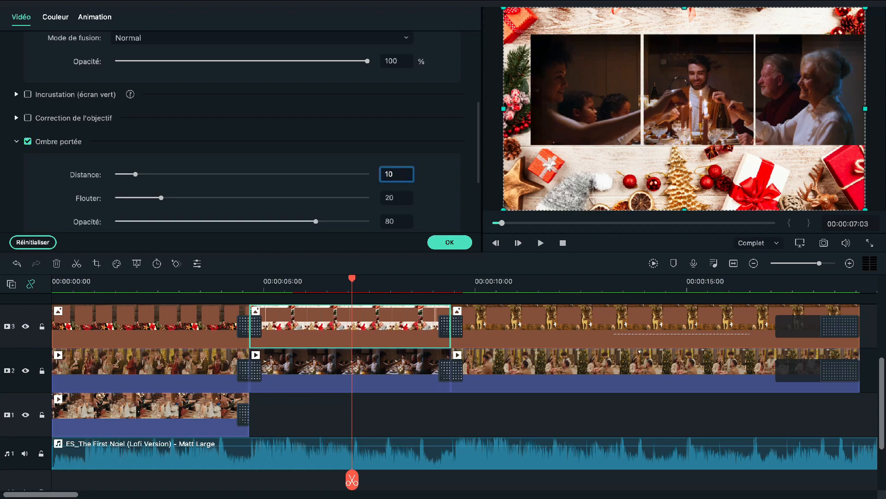
pyautogui.write('3')
pyautogui.doubleClick(390, 221)
pyautogui.write('65')
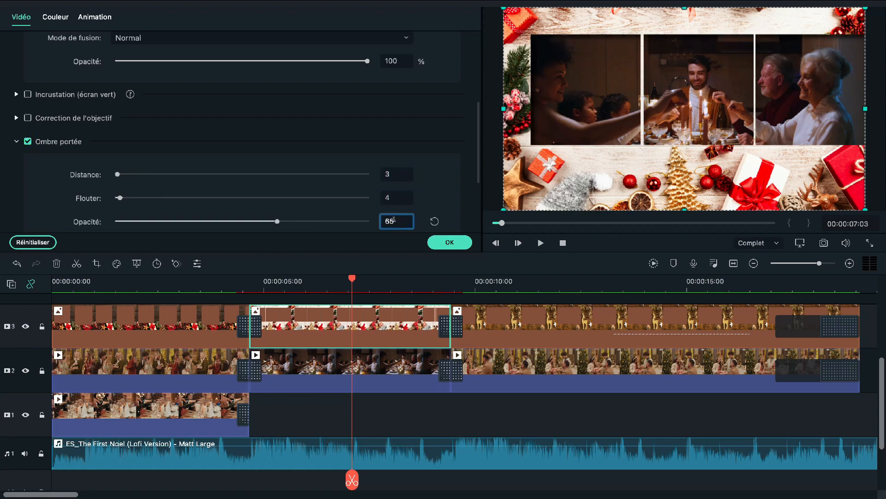
# Give the reindeer background a drop shadow with distance 3, blur 4 and opacity 65, and play back its scene
pyautogui.click(476, 282)
pyautogui.click(499, 369)
pyautogui.moveTo(504, 210); pyautogui.dragTo(608, 151)
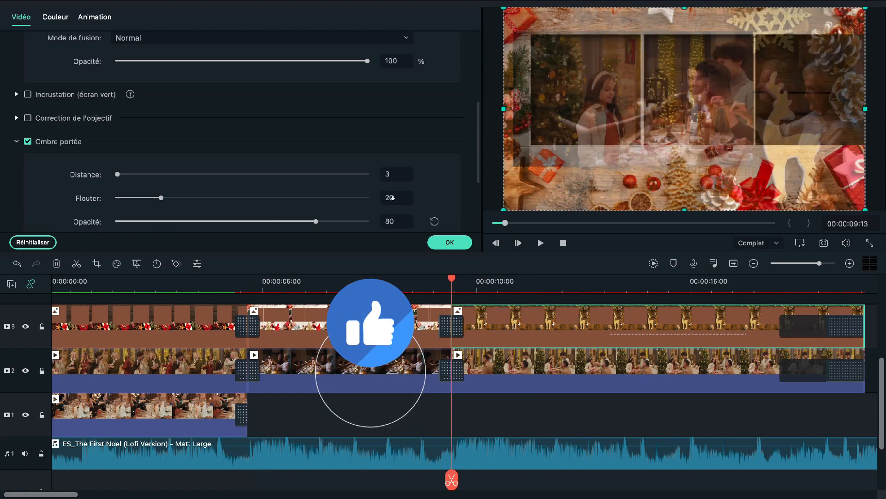
pyautogui.click(397, 221)
pyautogui.doubleClick(399, 224)
pyautogui.write('65')
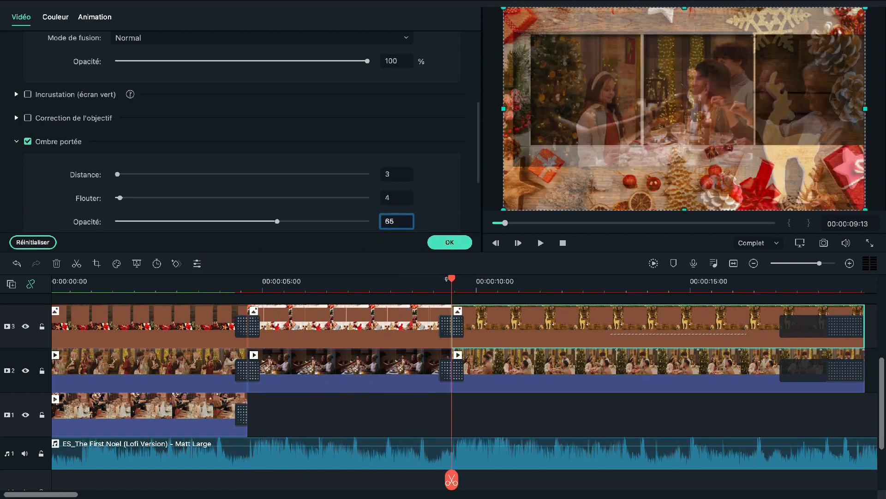
pyautogui.click(430, 277)
pyautogui.press('space')
pyautogui.press('space')
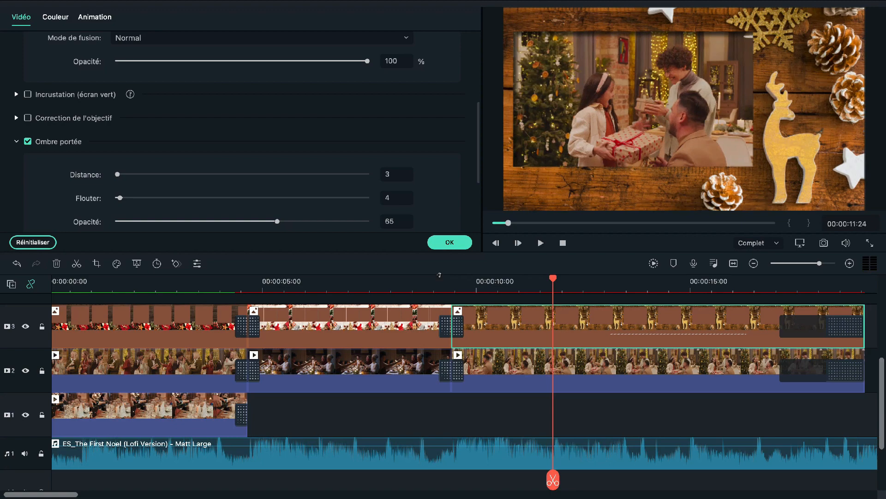
pyautogui.click(449, 245)
# Add the De base 6 plain text title to video track 4, starting at 00:00:11:06
pyautogui.click(135, 17)
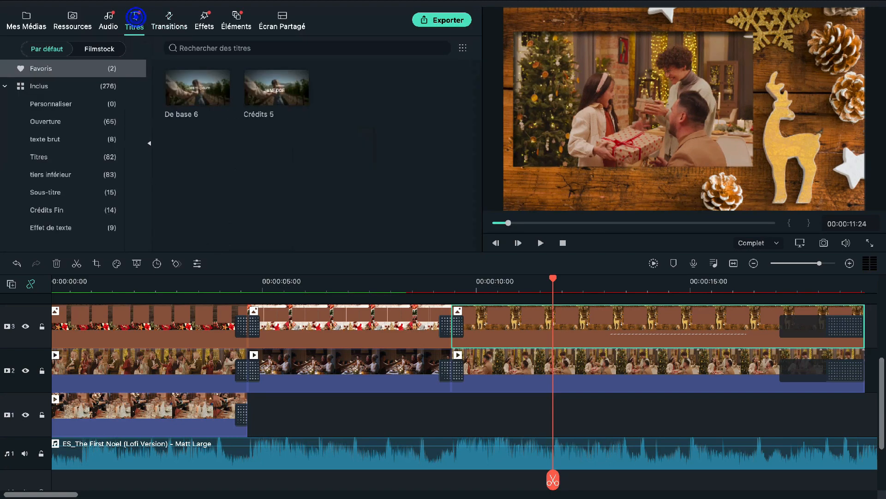
pyautogui.click(195, 89)
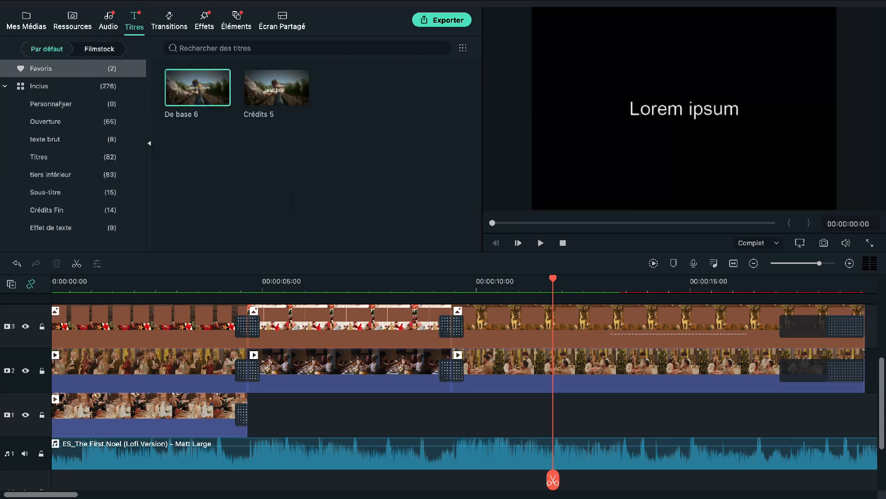
pyautogui.click(51, 227)
pyautogui.click(45, 139)
pyautogui.moveTo(197, 87); pyautogui.dragTo(534, 277)
pyautogui.moveTo(699, 439); pyautogui.dragTo(602, 438)
# Set the title text to "Joyeux Noel à tous." in the Arizonia font and place it beneath the photo frame
pyautogui.doubleClick(604, 440)
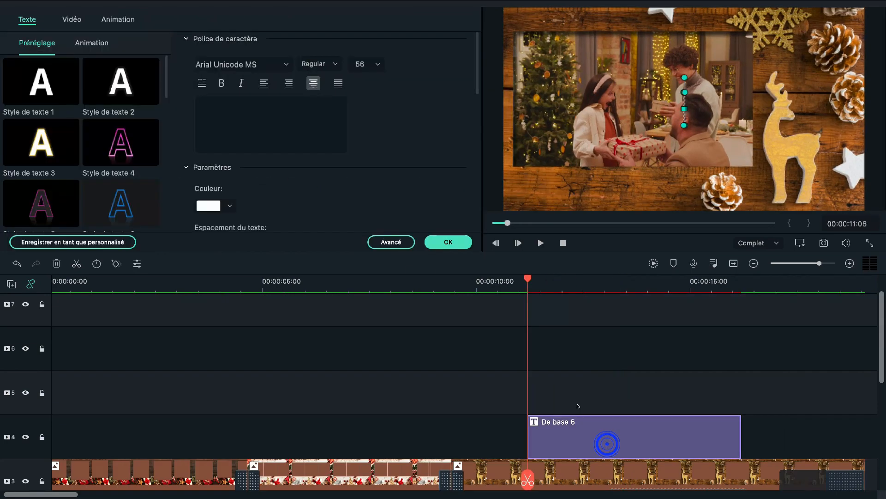
pyautogui.write('Joyeux Noel à tous')
pyautogui.click(286, 64)
pyautogui.click(223, 96)
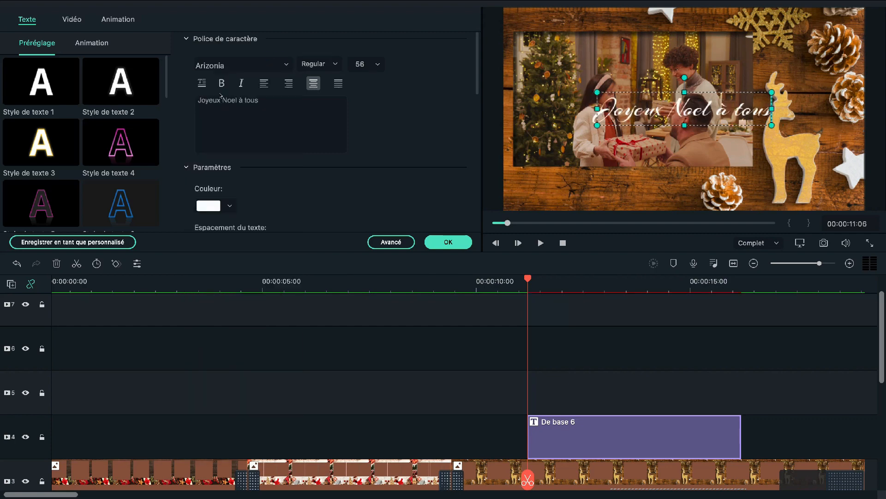
pyautogui.moveTo(652, 122); pyautogui.dragTo(576, 200)
pyautogui.click(290, 101)
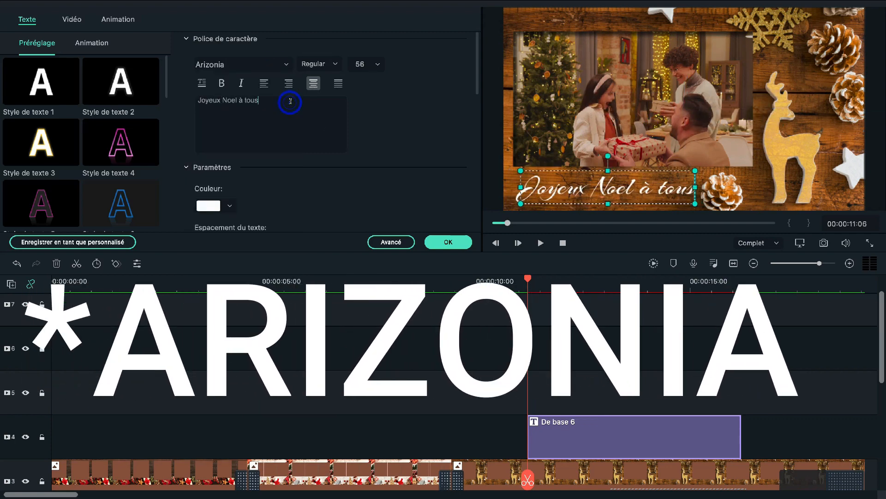
pyautogui.click(446, 241)
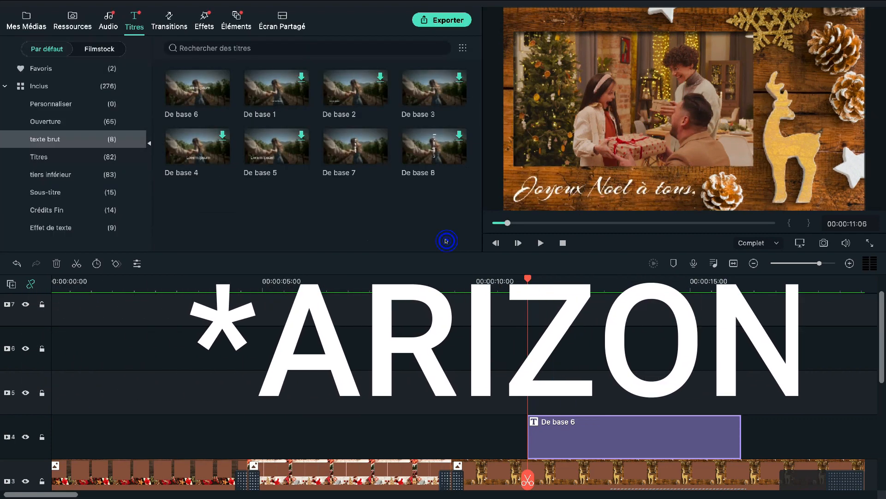
# Add the Effacer Slide transition to the start of the title clip and play back the text reveal
pyautogui.click(170, 17)
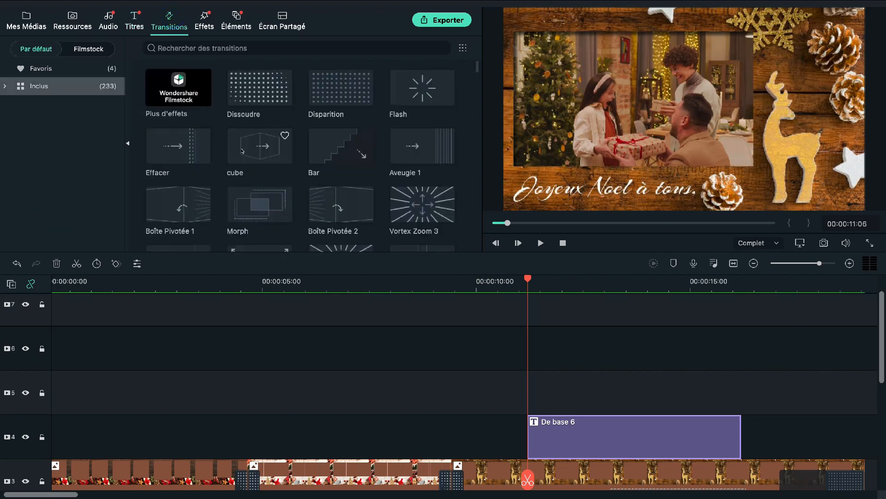
pyautogui.moveTo(346, 88); pyautogui.dragTo(551, 434)
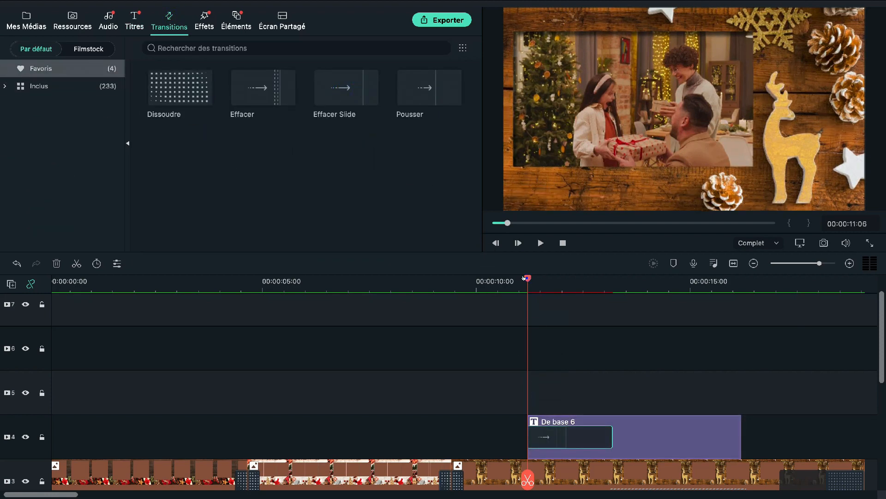
pyautogui.click(524, 277)
pyautogui.press('space')
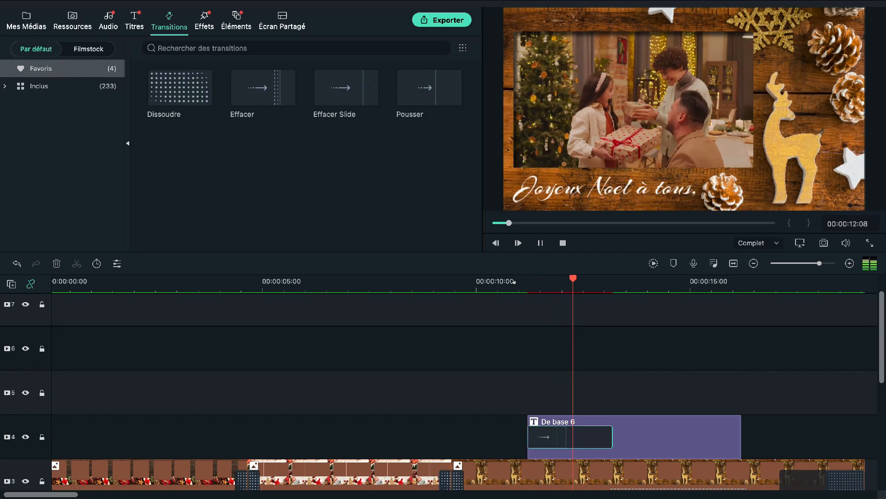
pyautogui.press('space')
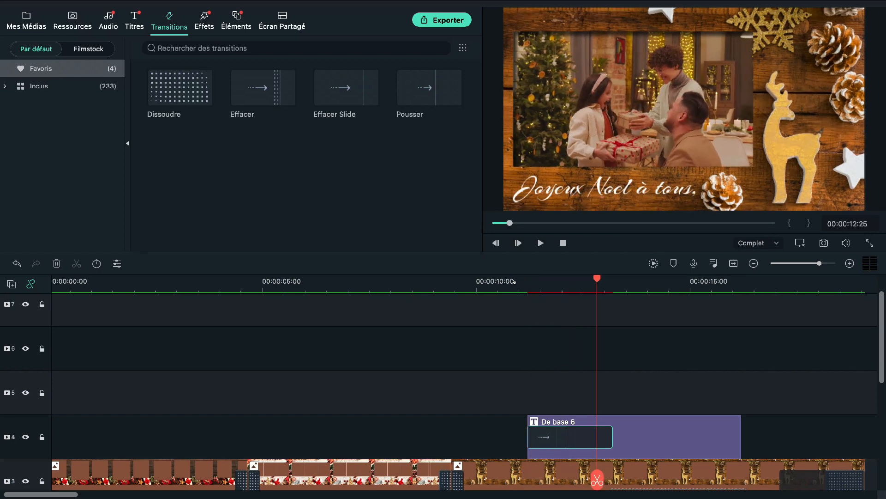
# Add the Blue Energy 2 element from the Amusant category to video track 5, aligned with the title's start
pyautogui.click(235, 15)
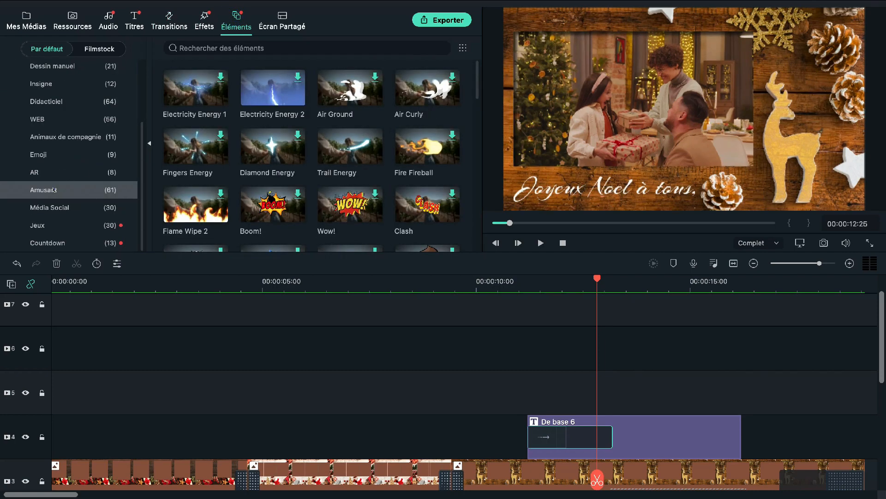
pyautogui.scroll(3, 66, 148)
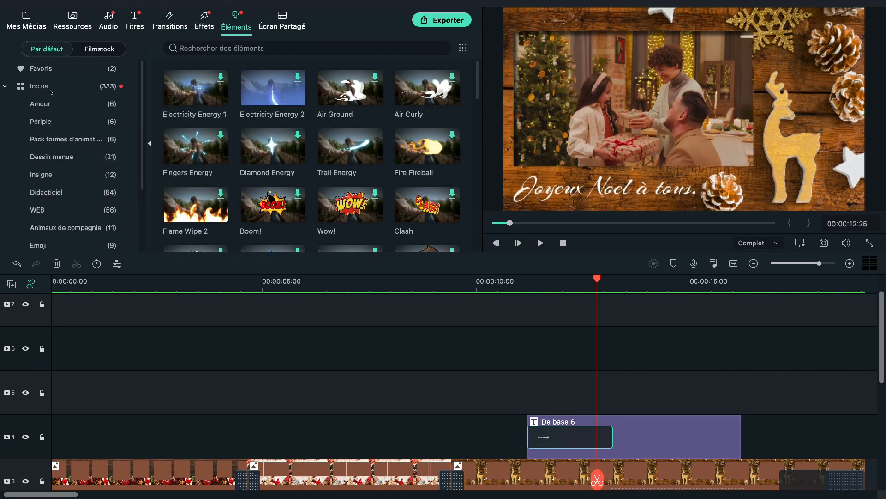
pyautogui.scroll(-3, 51, 92)
pyautogui.click(59, 190)
pyautogui.scroll(-4, 370, 139)
pyautogui.click(424, 110)
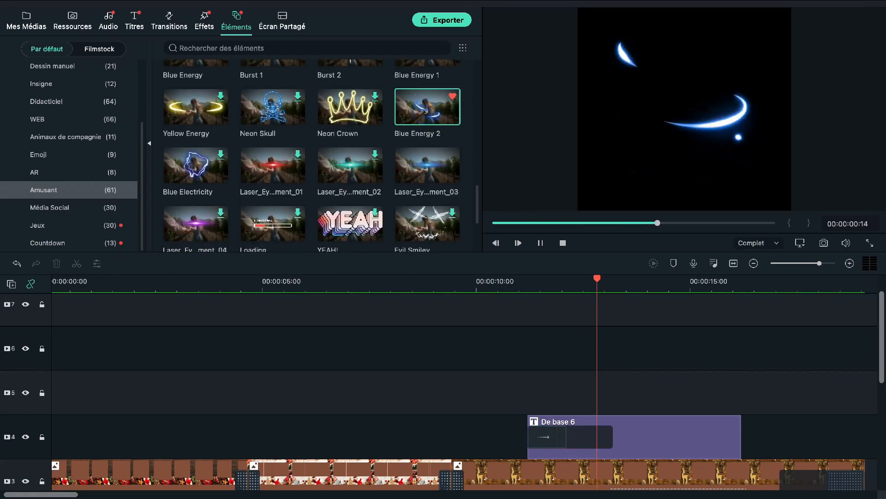
pyautogui.moveTo(425, 107); pyautogui.dragTo(543, 390)
# Shrink the Blue Energy 2 element and position it over the beginning of the title text
pyautogui.doubleClick(544, 391)
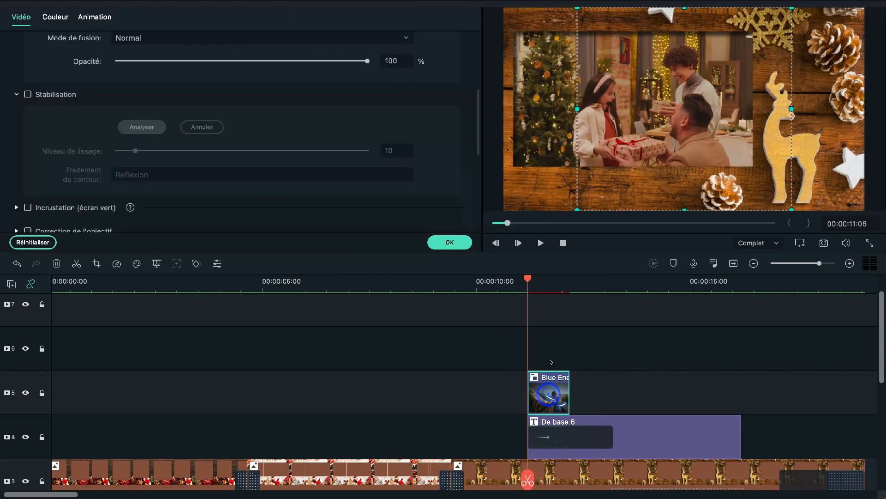
pyautogui.press('space')
pyautogui.press('space')
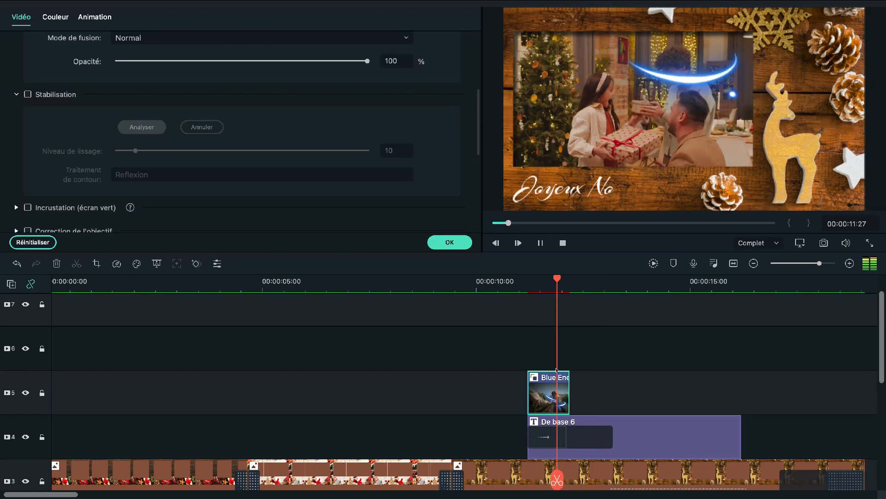
pyautogui.moveTo(793, 6); pyautogui.dragTo(714, 80)
pyautogui.click(710, 88)
pyautogui.moveTo(684, 108); pyautogui.dragTo(524, 185)
# Play back the title reveal with the repositioned Blue Energy 2 effect and close the element's settings
pyautogui.click(514, 282)
pyautogui.press('space')
pyautogui.press('space')
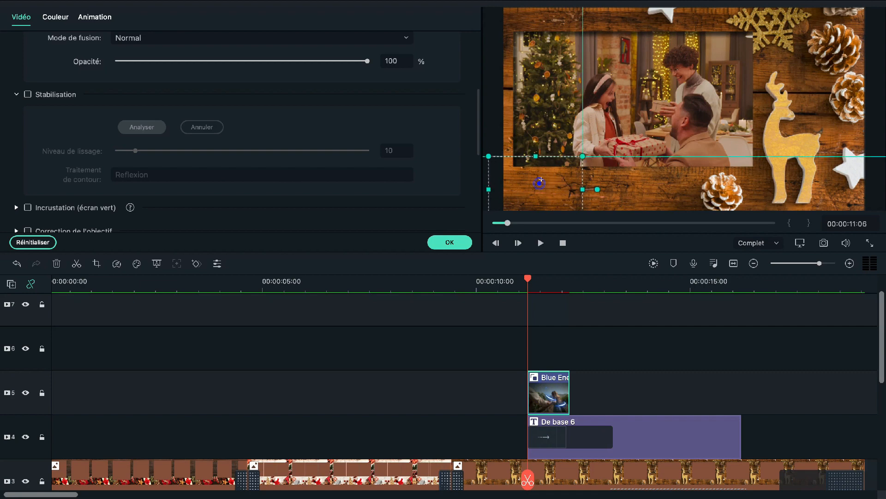
pyautogui.click(519, 279)
pyautogui.press('space')
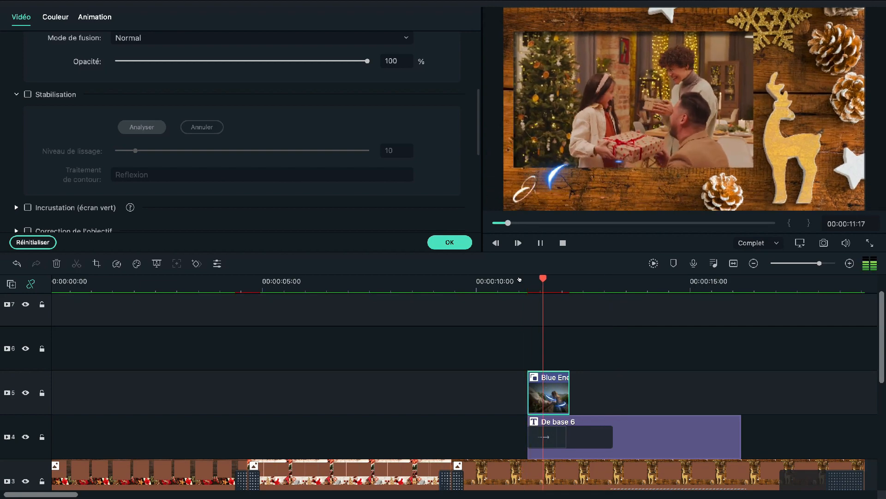
pyautogui.click(450, 242)
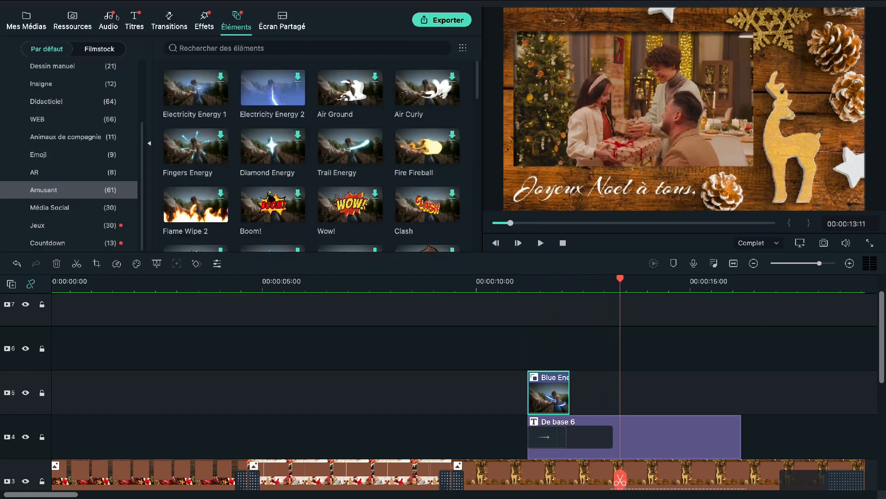
# Search the audio library for "whoosh" and preview the Cartoon Whoosh 04 sound effect
pyautogui.click(109, 16)
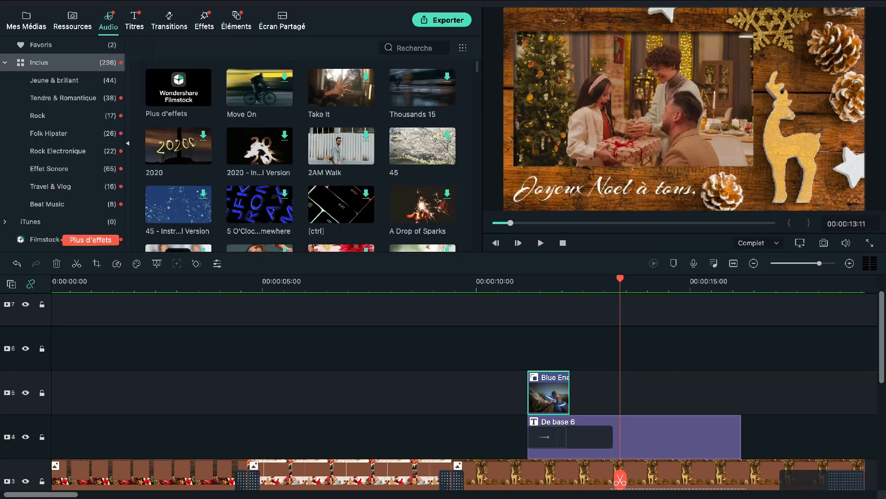
pyautogui.click(76, 63)
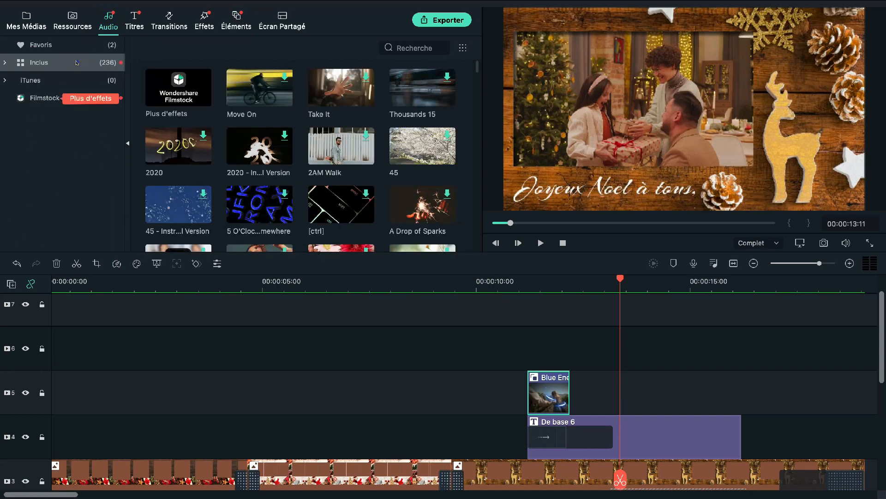
pyautogui.click(76, 62)
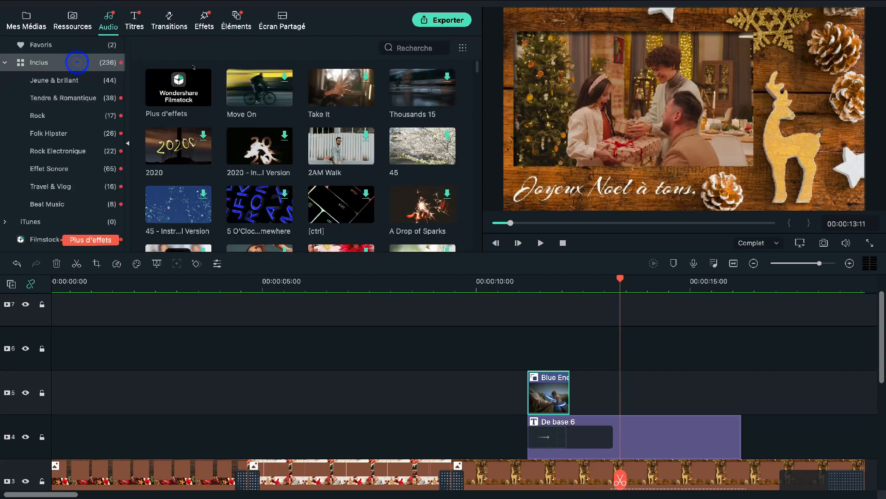
pyautogui.click(418, 43)
pyautogui.write('whoosh')
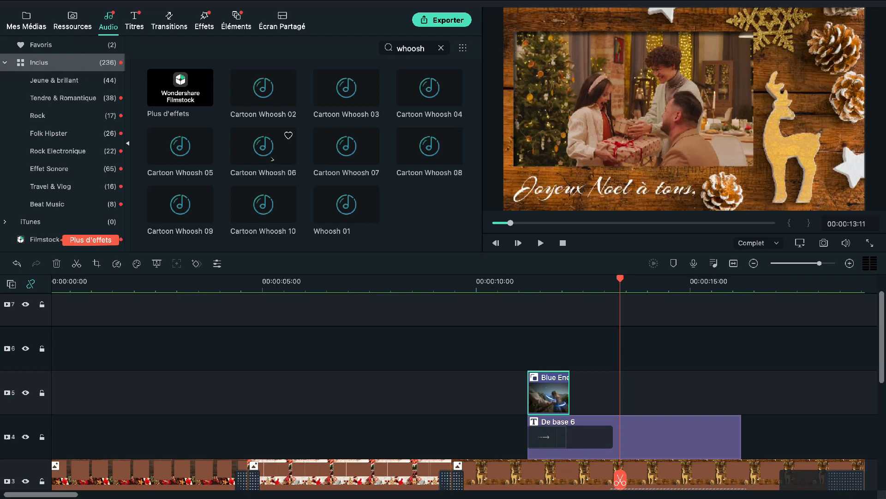
pyautogui.doubleClick(419, 90)
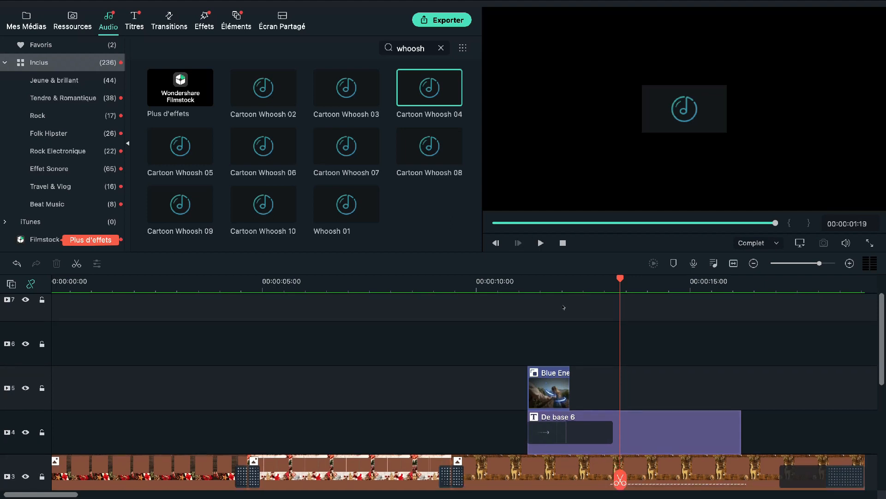
# Place a marker at the start of the title and add Cartoon Whoosh 04 to audio track 2 at that marker
pyautogui.click(529, 297)
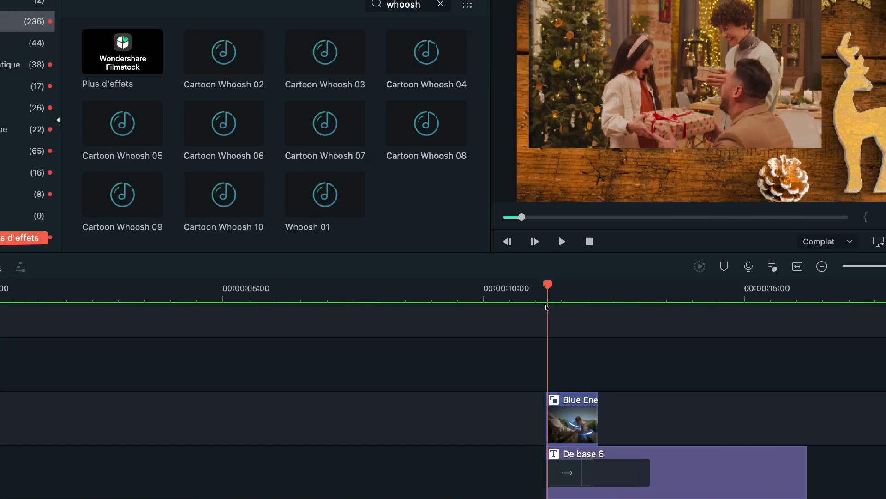
pyautogui.press('m')
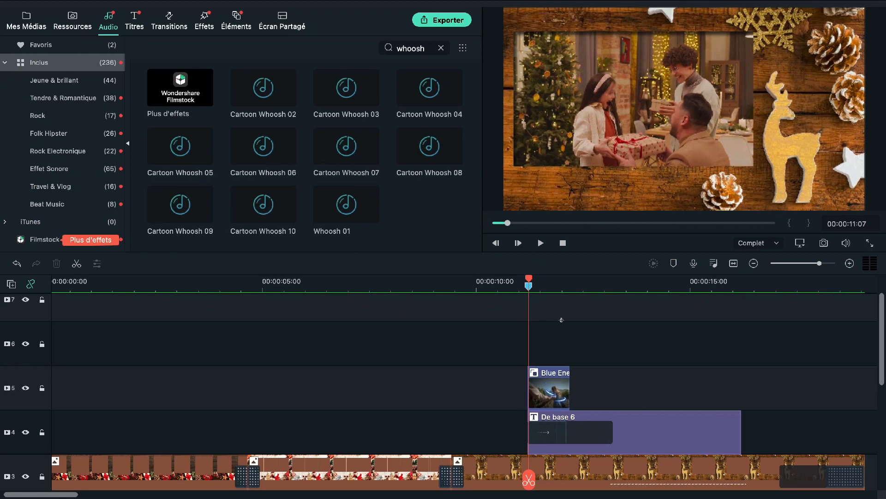
pyautogui.scroll(-5, 568, 325)
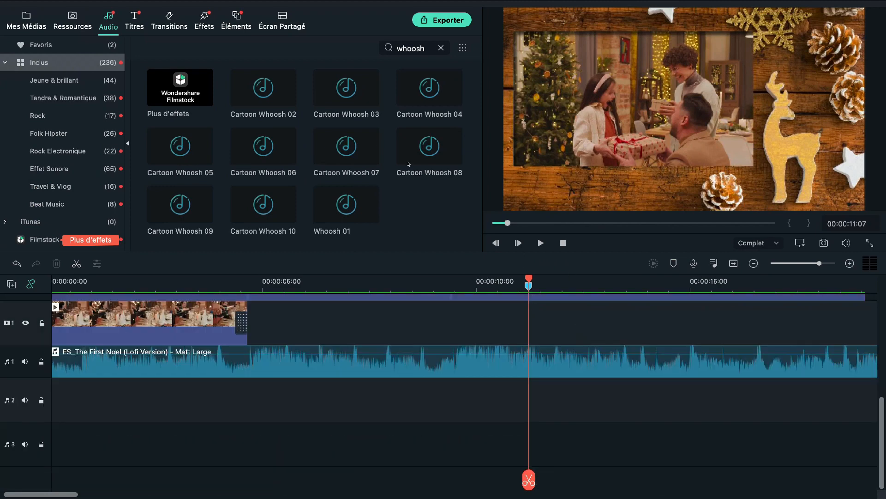
pyautogui.moveTo(408, 89); pyautogui.dragTo(552, 403)
# Lower the background music's volume while checking playback, and add a second Cartoon Whoosh 04 on audio track 3, starting slightly after the first
pyautogui.press('space')
pyautogui.moveTo(515, 354); pyautogui.dragTo(515, 362)
pyautogui.click(514, 281)
pyautogui.press('space')
pyautogui.press('space')
pyautogui.moveTo(407, 94); pyautogui.dragTo(538, 465)
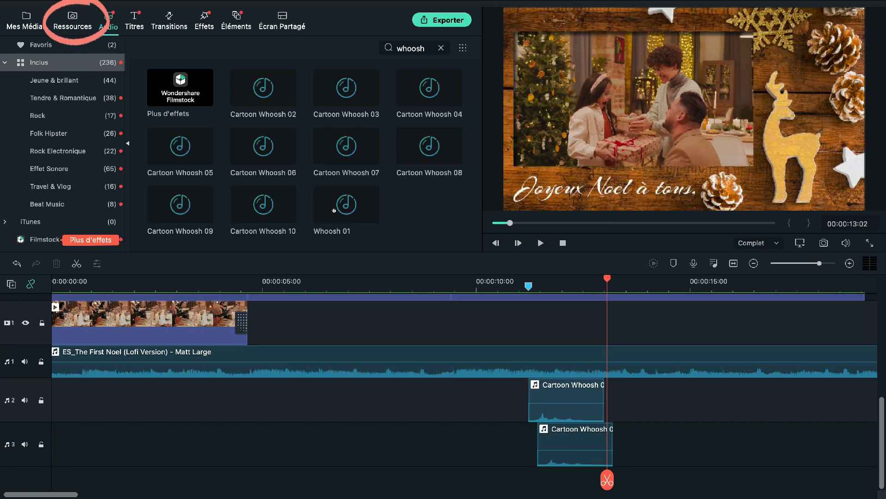
# Search the Pixabay stock videos for "snow flake" and "snow", and download two falling-snow clips on black backgrounds at maximum resolution
pyautogui.click(73, 21)
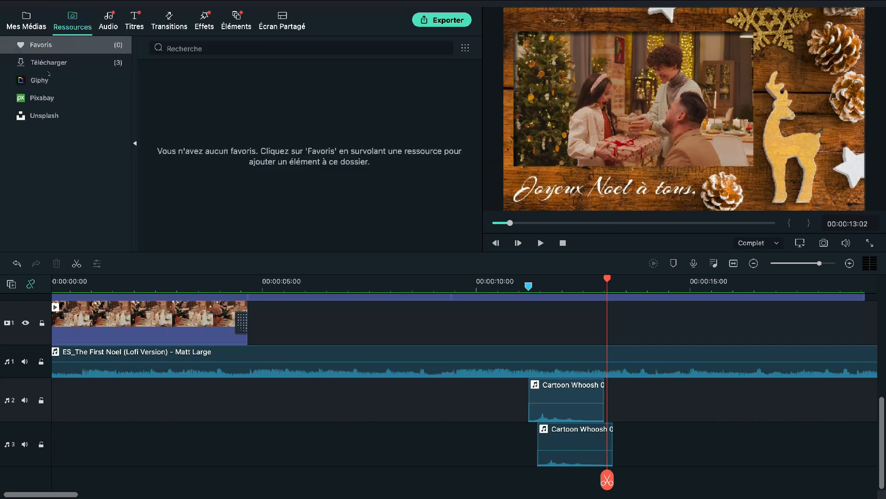
pyautogui.click(44, 98)
pyautogui.click(261, 48)
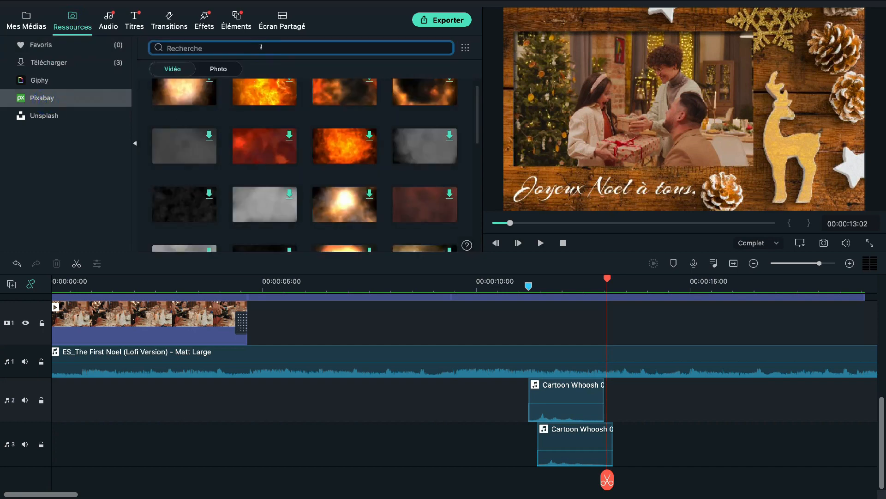
pyautogui.write('snow flake')
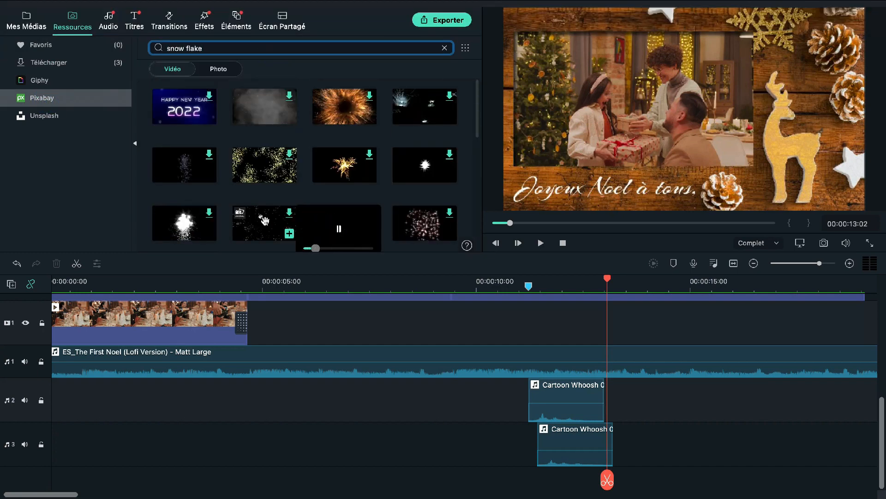
pyautogui.scroll(-5, 478, 103)
pyautogui.click(370, 146)
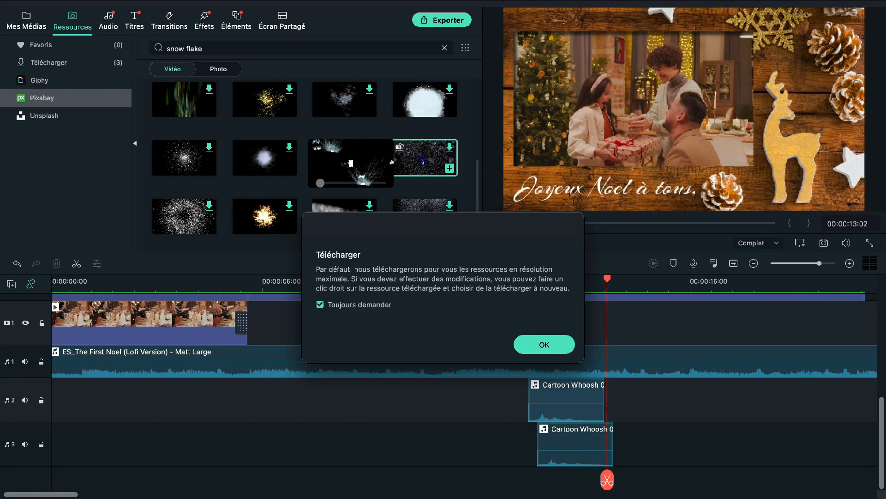
pyautogui.click(544, 344)
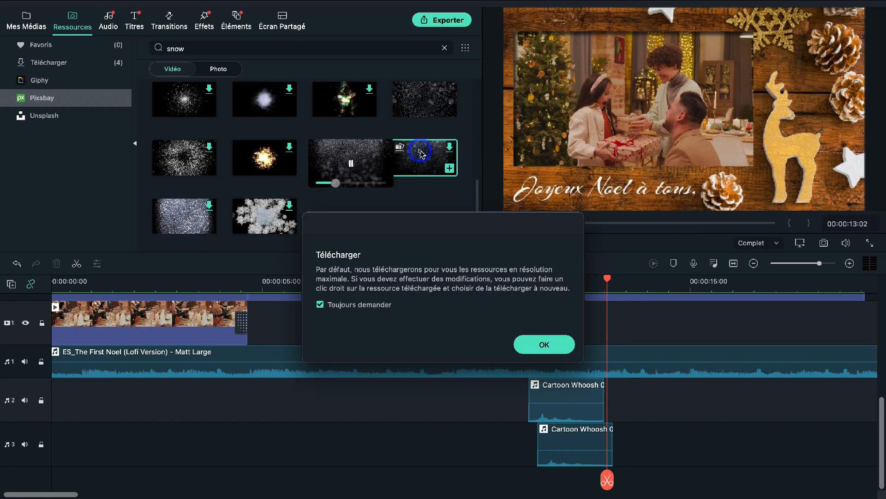
pyautogui.click(535, 342)
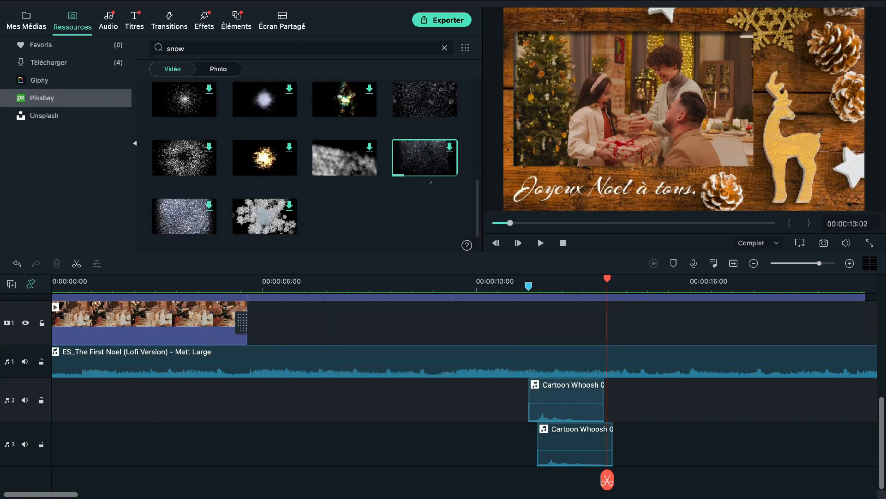
# Place the downloaded snow clip at the very beginning of video track 6
pyautogui.hscroll(-1, 285, 429)
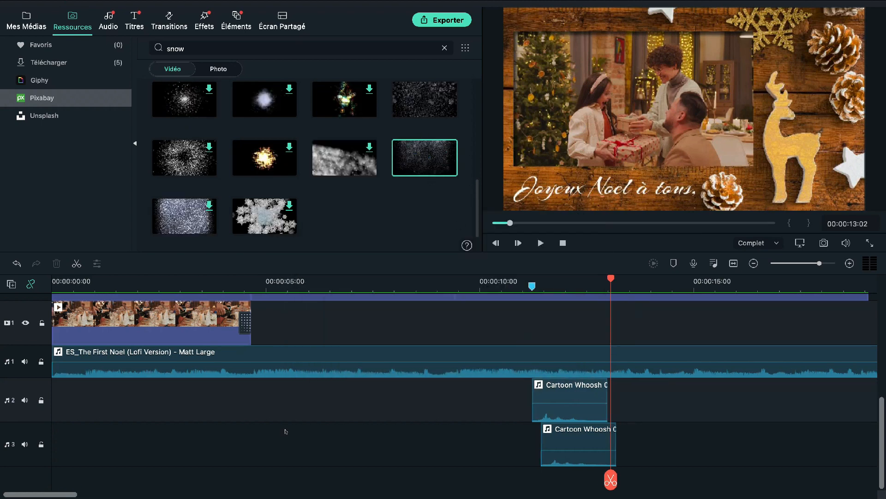
pyautogui.scroll(6, 282, 429)
pyautogui.scroll(-2, 278, 430)
pyautogui.moveTo(418, 160); pyautogui.dragTo(52, 322)
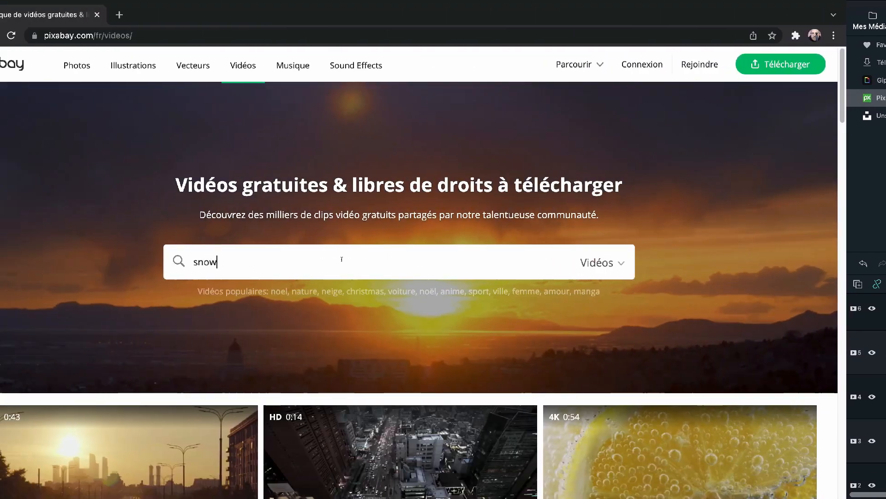
# Search the Pixabay website for "snowflake" videos, download the Flocons De Neige Hiver clip as a 1920×1080 MP4, and return to Filmora
pyautogui.write('flake')
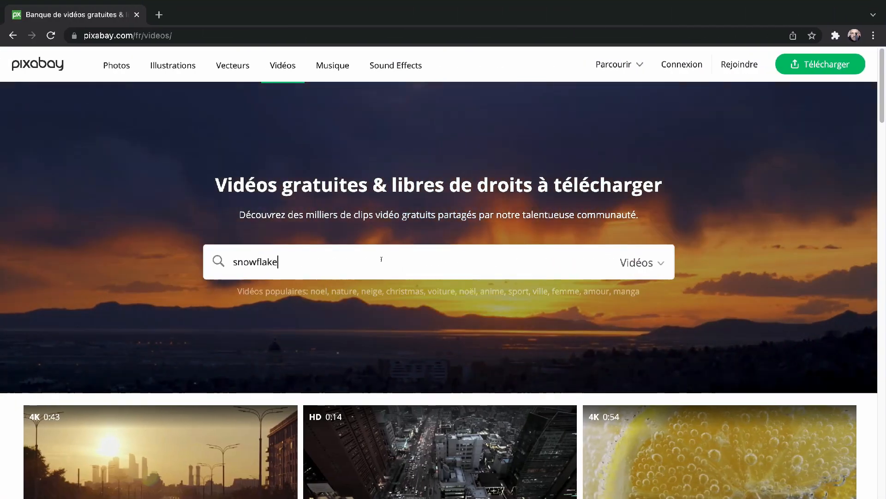
pyautogui.press('Return')
pyautogui.click(415, 387)
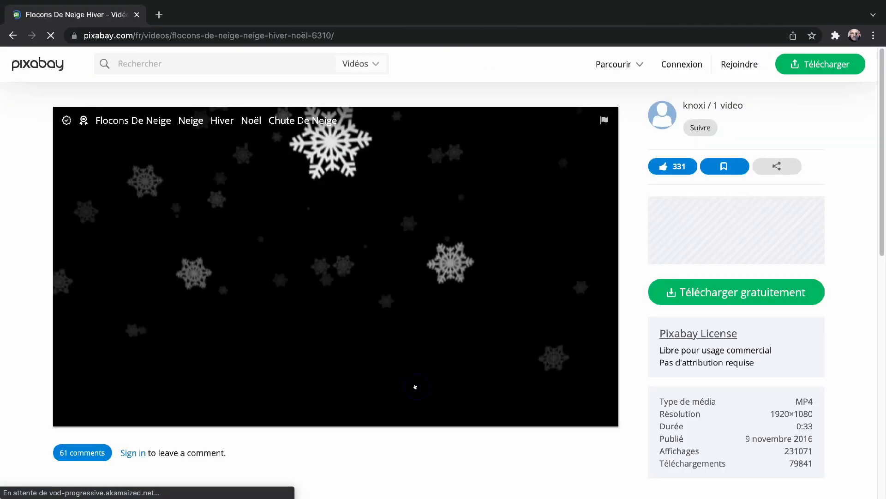
pyautogui.click(747, 292)
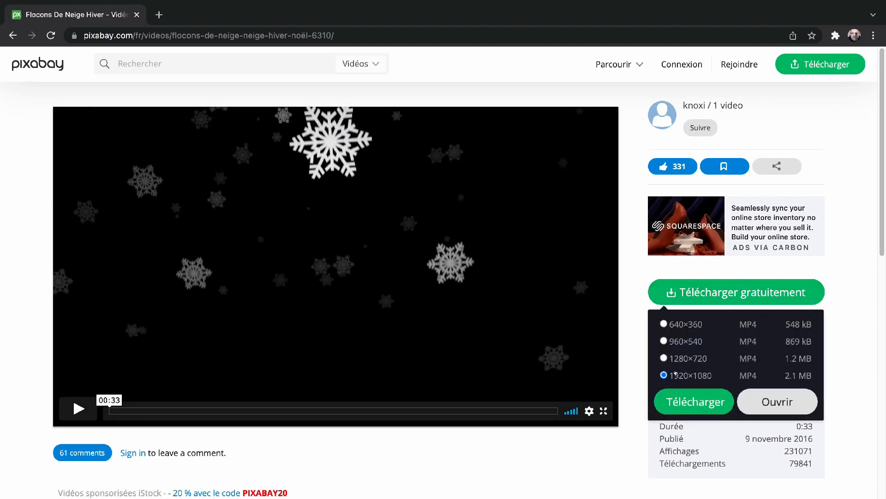
pyautogui.click(695, 400)
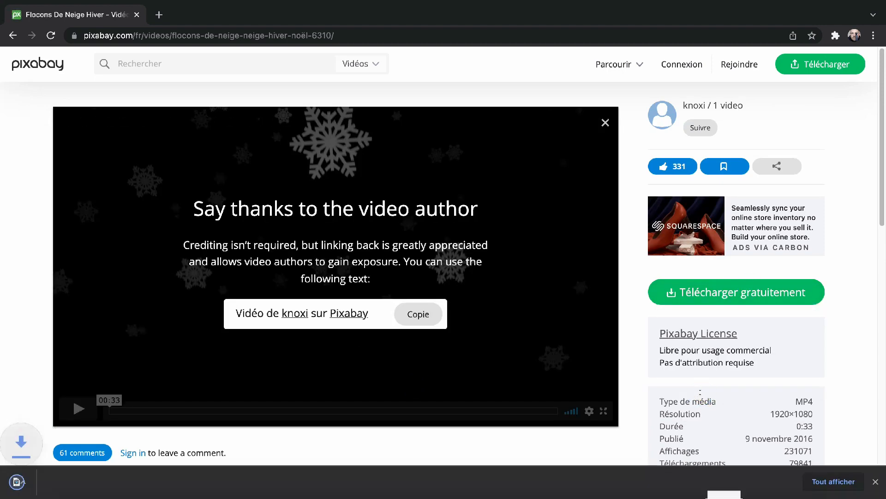
pyautogui.click(698, 7)
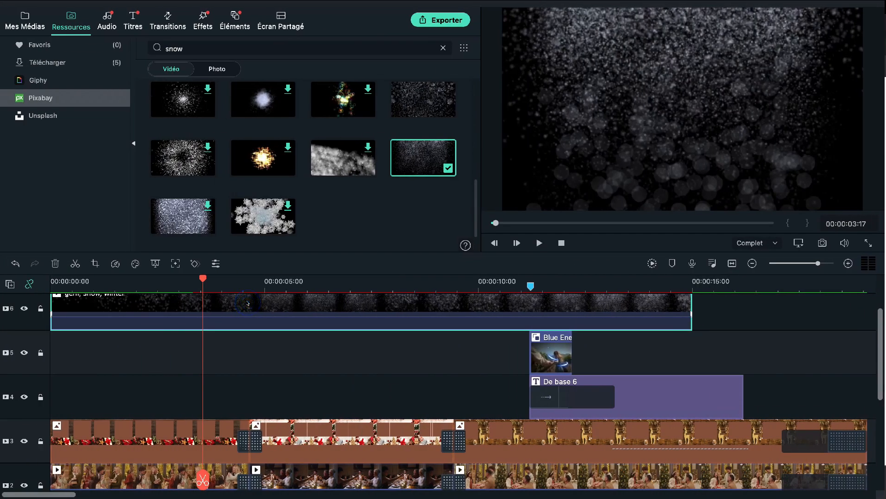
# Set the blend mode of the snow clip on track 6 to Éclaircir
pyautogui.doubleClick(249, 303)
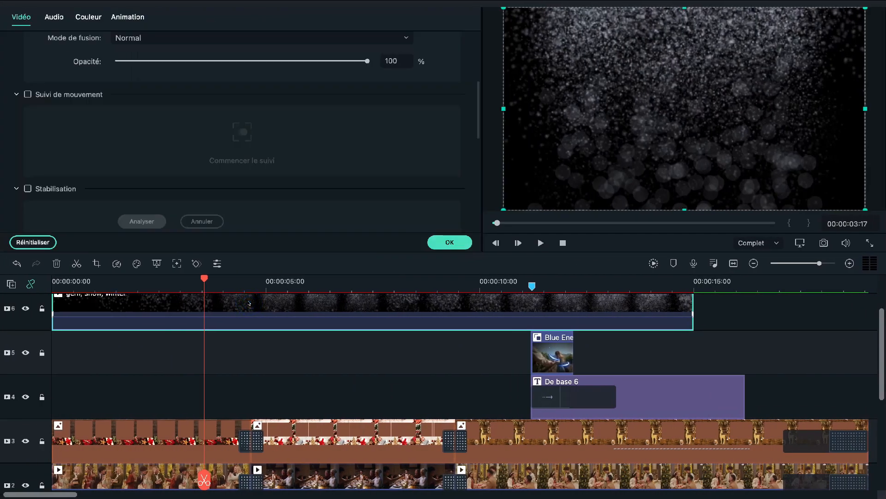
pyautogui.scroll(4, 6, 106)
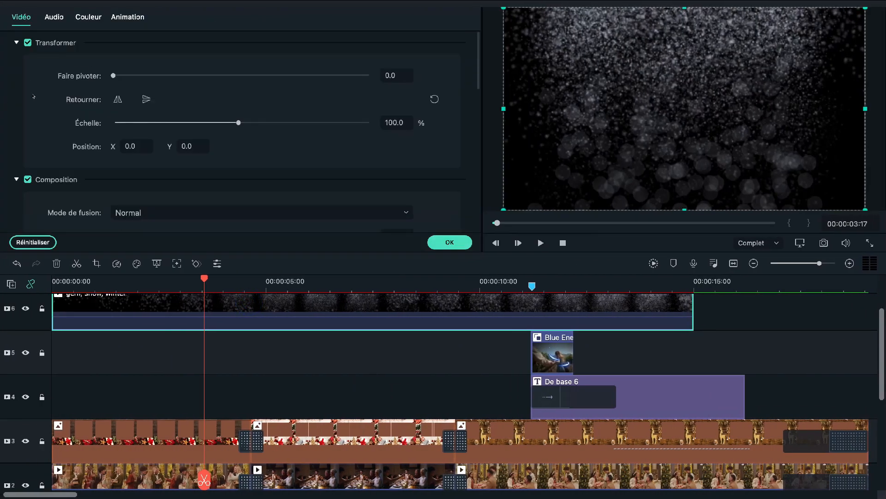
pyautogui.click(16, 42)
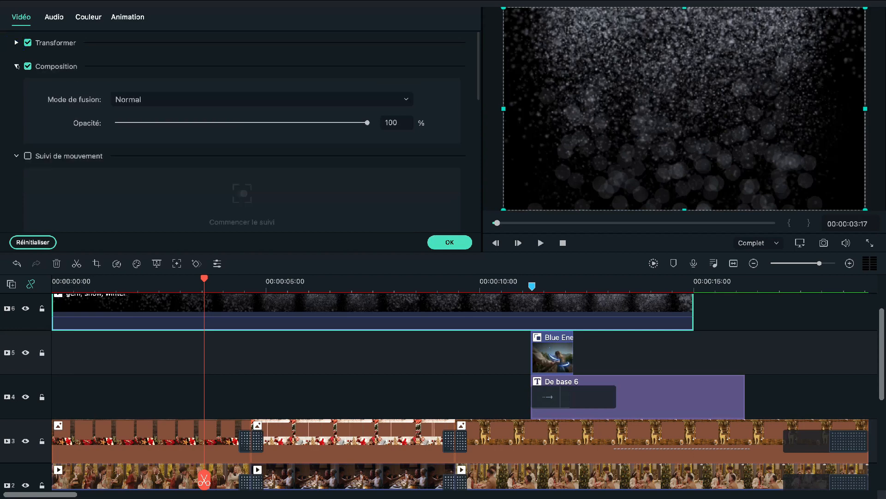
pyautogui.click(144, 96)
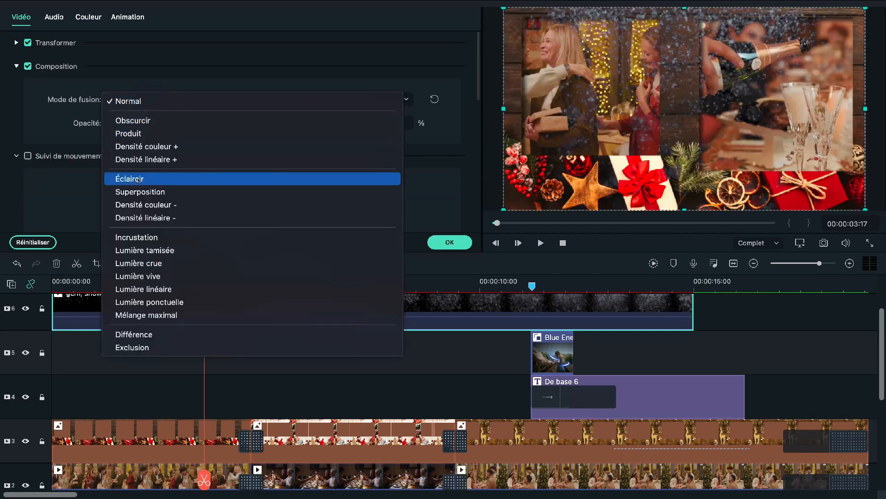
pyautogui.click(138, 179)
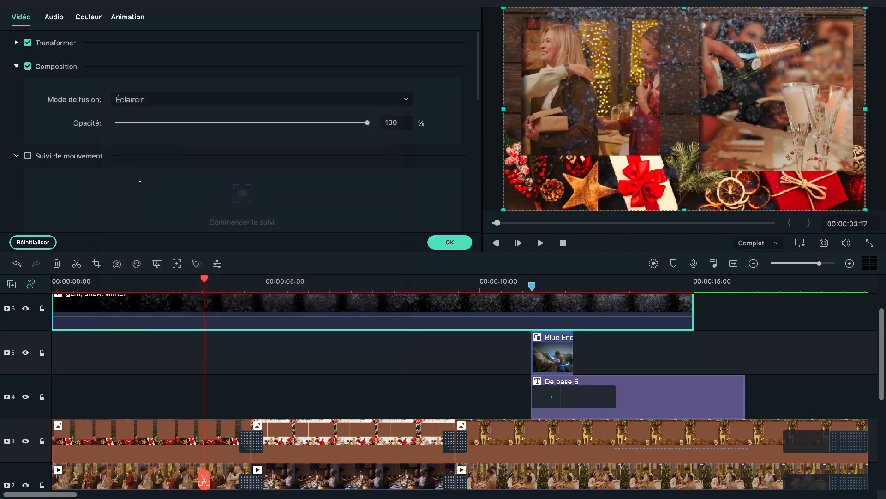
# Set the snow clip's opacity to 28%, confirm its settings, and play the video from the beginning
pyautogui.click(387, 120)
pyautogui.click(396, 117)
pyautogui.write('28')
pyautogui.press('Return')
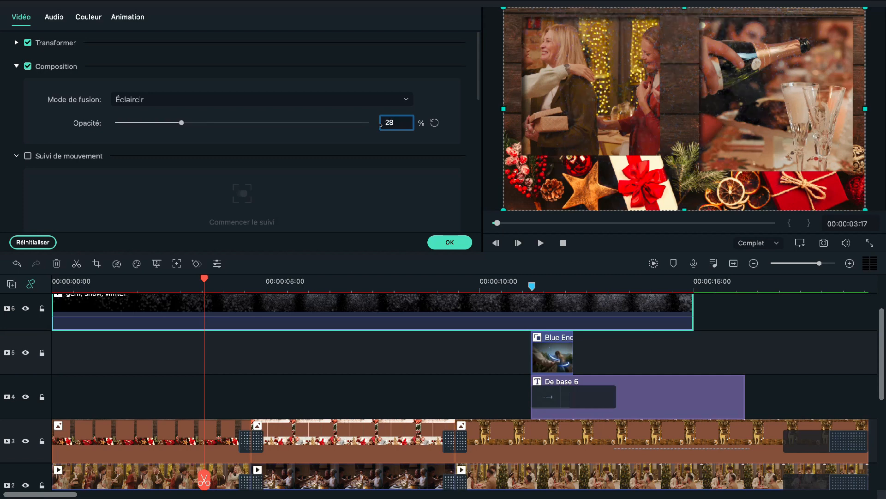
pyautogui.click(456, 242)
pyautogui.moveTo(204, 278); pyautogui.dragTo(56, 278)
pyautogui.press('space')
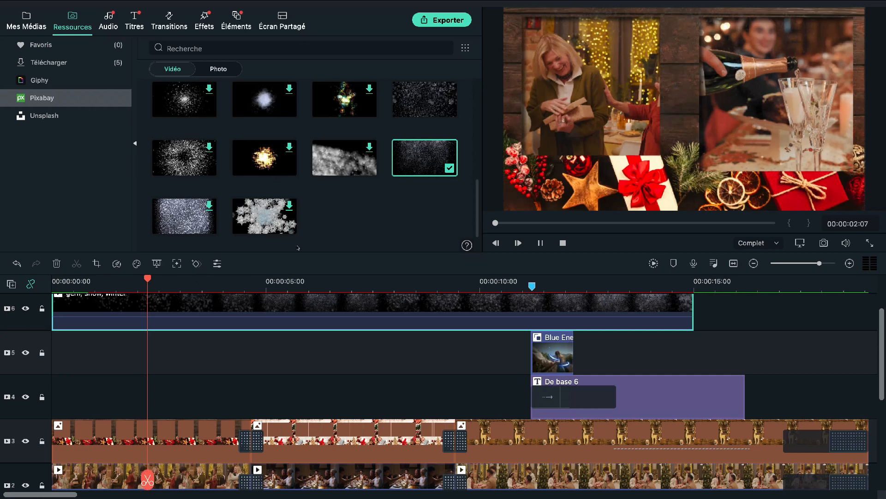
# Add the Parallaxe Bokeh filter from the Styliser category to video track 7, extending from the beginning to the end of the last scene
pyautogui.click(204, 21)
pyautogui.scroll(5, 63, 204)
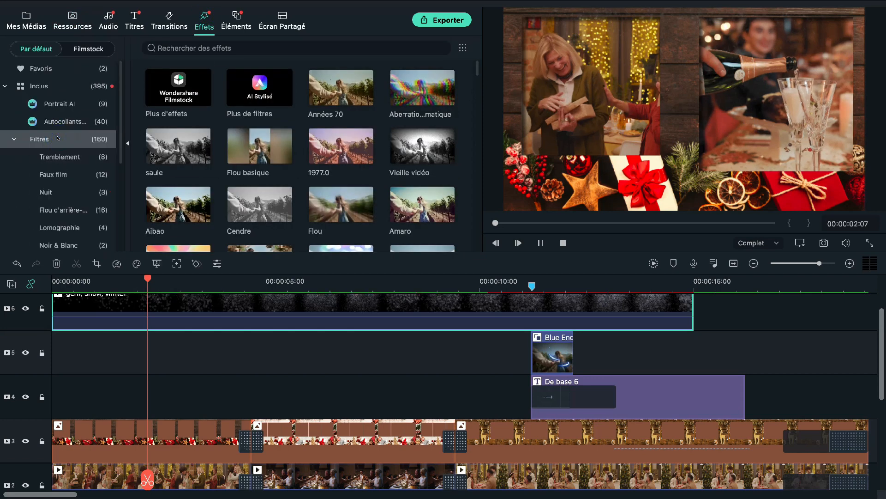
pyautogui.scroll(-5, 77, 181)
pyautogui.click(51, 190)
pyautogui.click(263, 88)
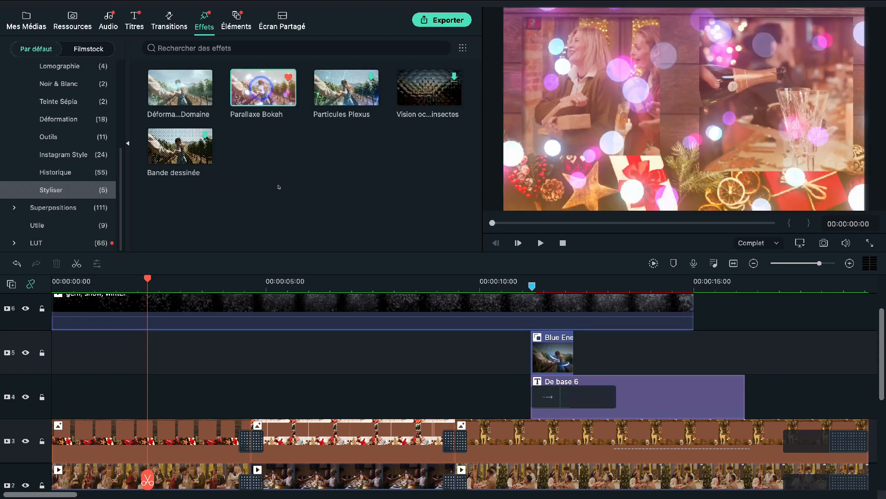
pyautogui.click(562, 243)
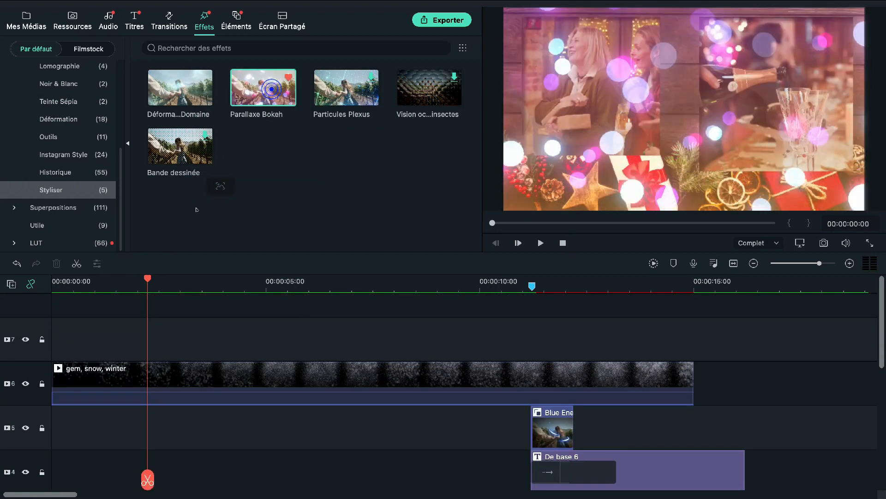
pyautogui.moveTo(268, 90); pyautogui.dragTo(109, 349)
pyautogui.moveTo(325, 337); pyautogui.dragTo(859, 349)
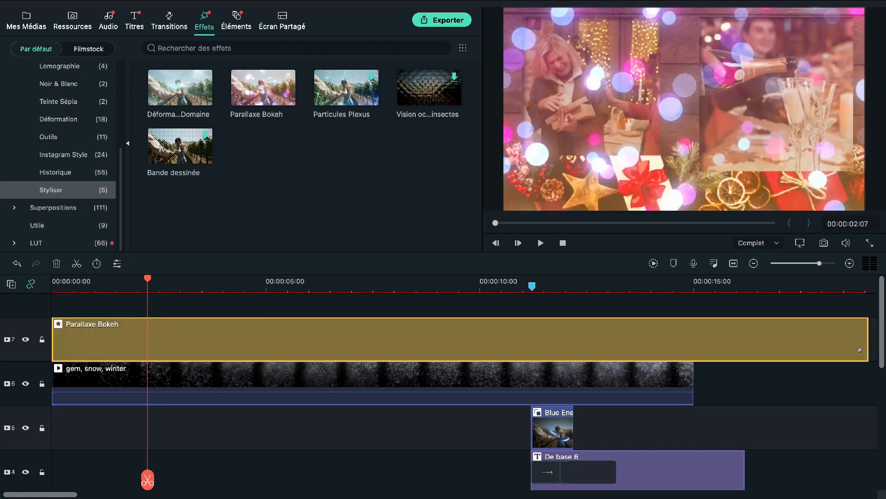
# Reduce the Parallaxe Bokeh effect's alpha to about half, with the playhead at the beginning, and confirm
pyautogui.moveTo(146, 278); pyautogui.dragTo(52, 279)
pyautogui.doubleClick(383, 342)
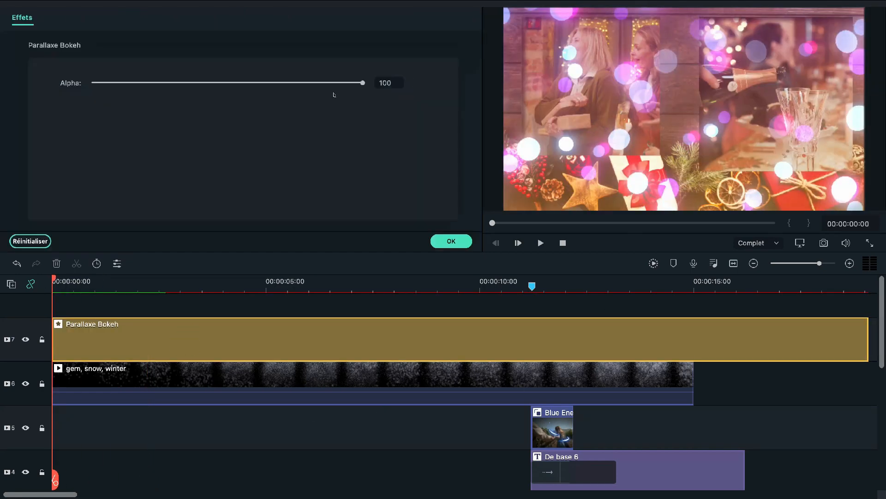
pyautogui.moveTo(333, 83); pyautogui.dragTo(233, 83)
pyautogui.click(445, 240)
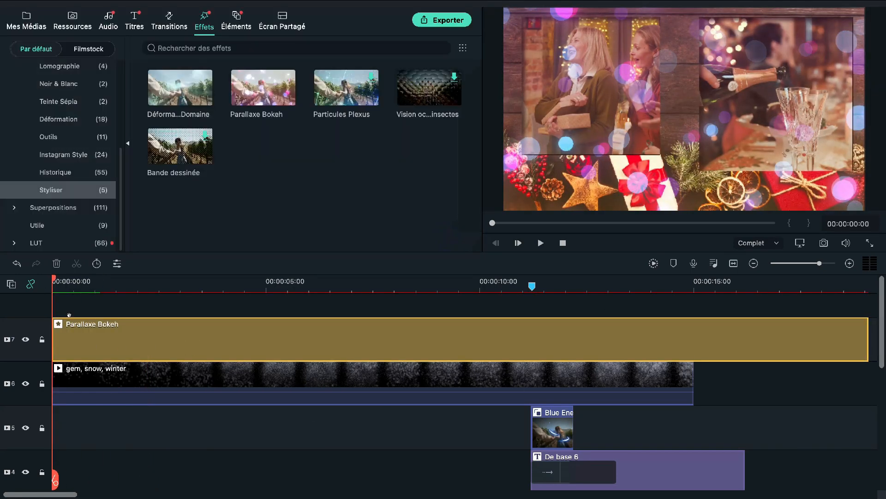